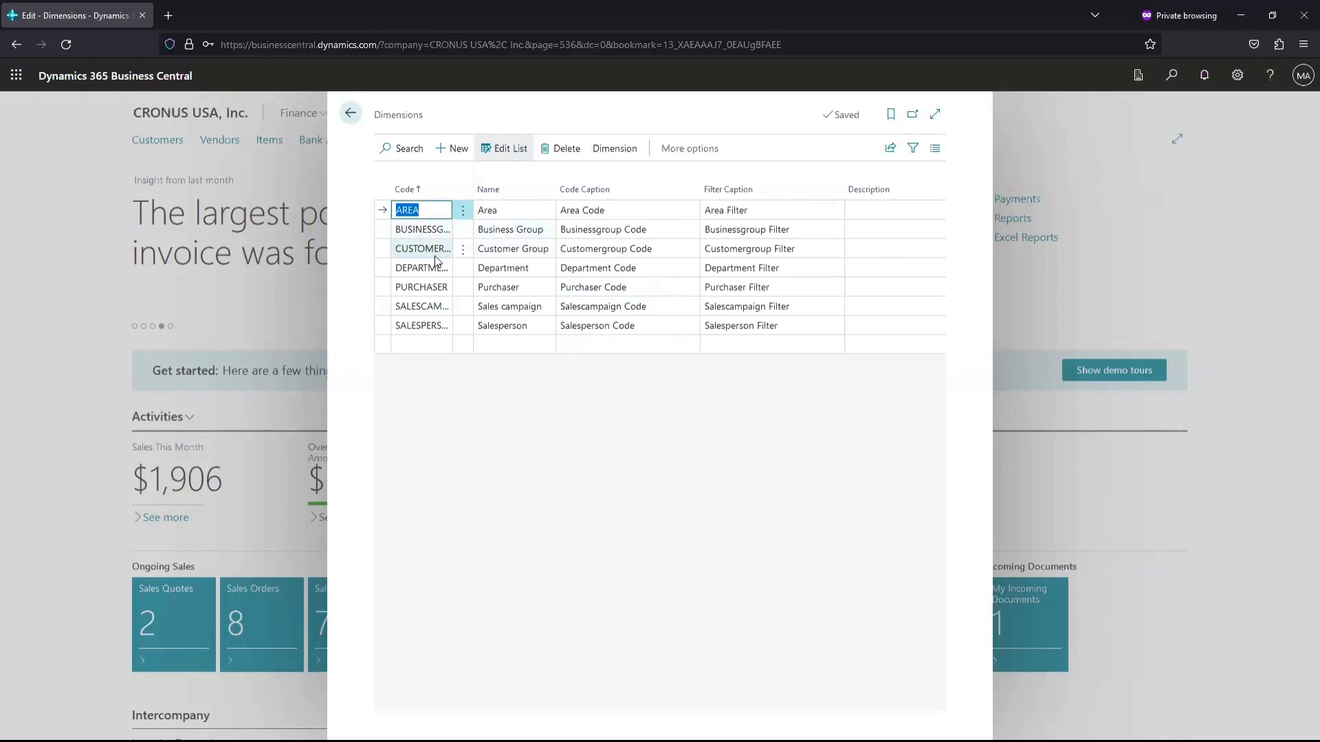
Open the DEPARTMENT dimension's values and inspect ADM, PROD (Production) and SALES
{"action": "left_click", "coordinate": [504, 268]}
{"action": "left_click", "coordinate": [610, 149]}
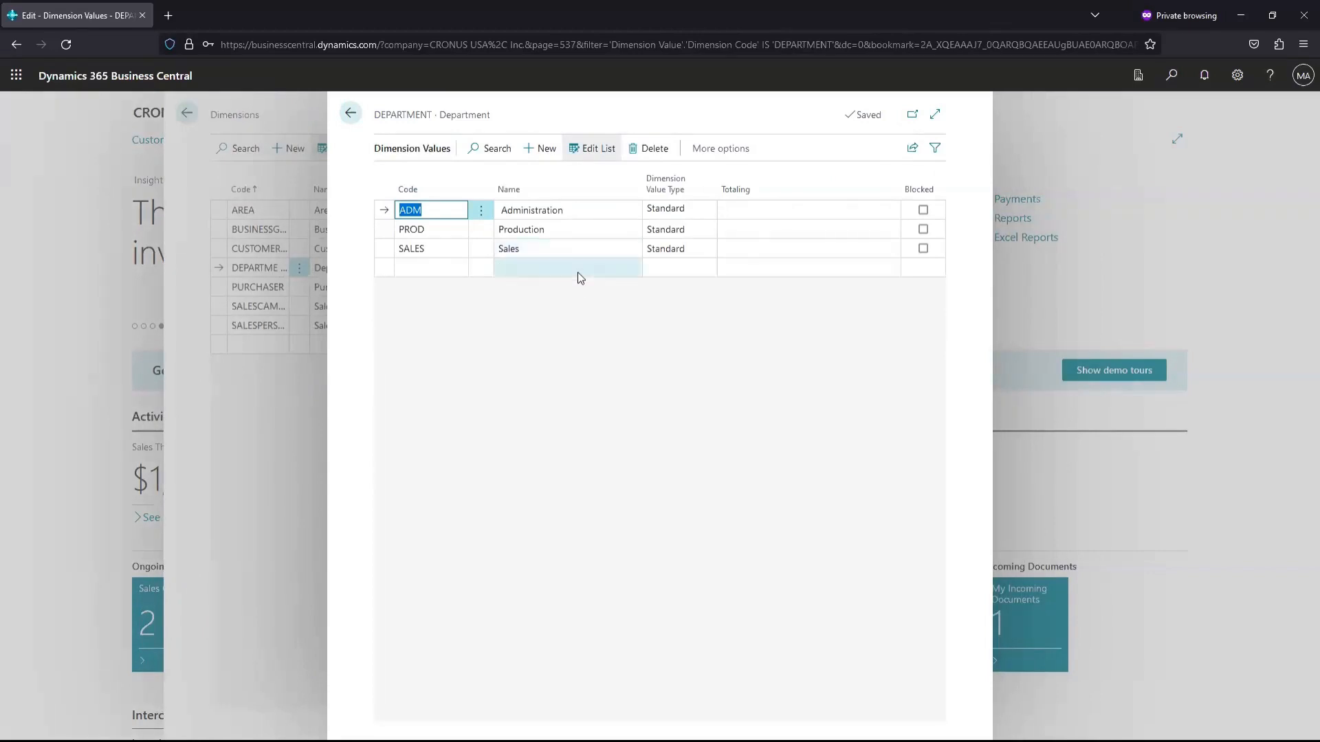
{"action": "left_click", "coordinate": [433, 234]}
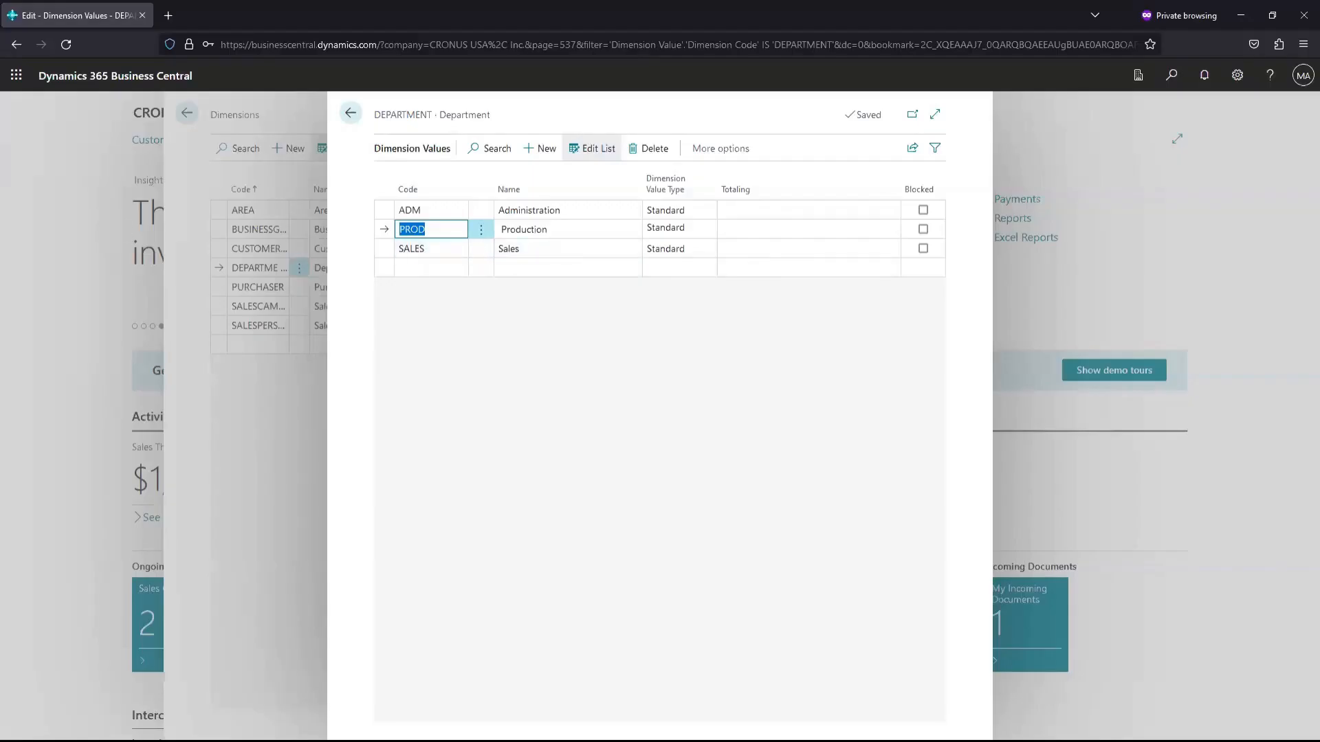
{"action": "left_click", "coordinate": [543, 229]}
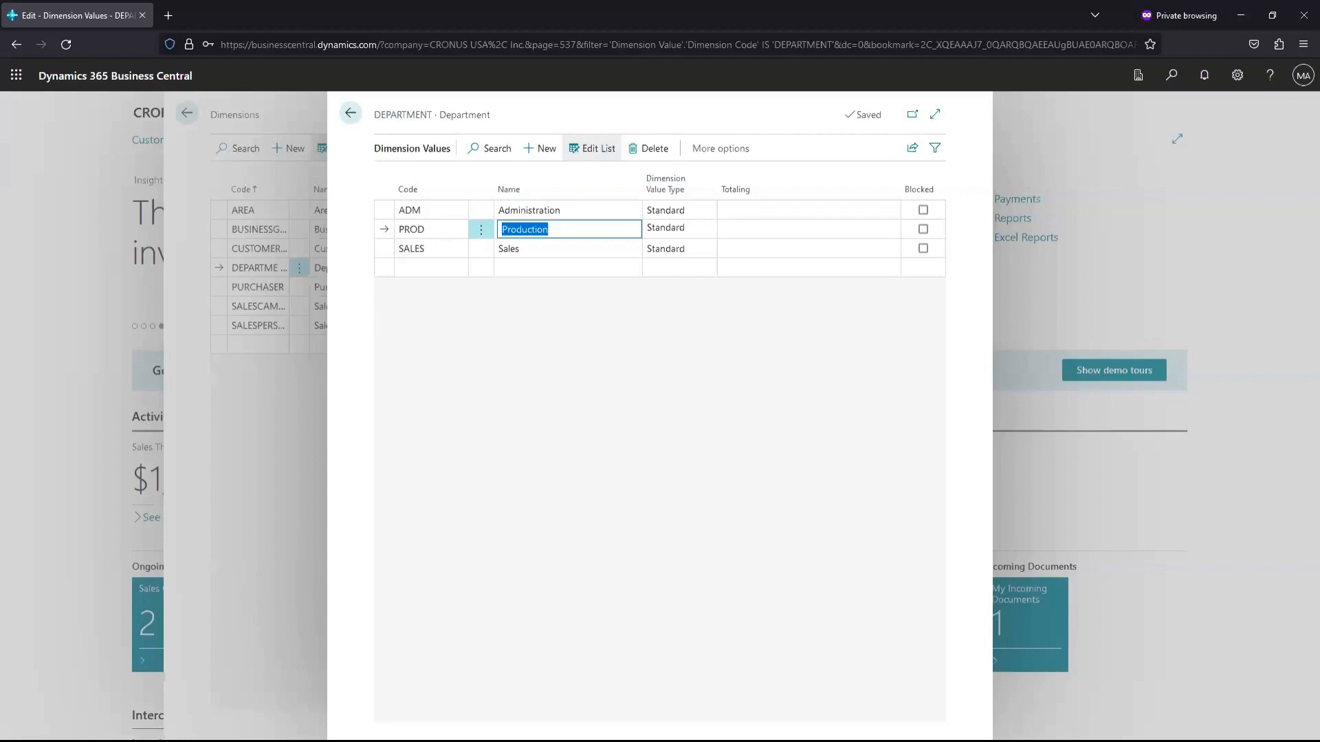
{"action": "left_click", "coordinate": [662, 427]}
Return to the home page and open Dimension Corrections through the 'dimen' search
{"action": "key", "text": "Escape"}
{"action": "key", "text": "Escape"}
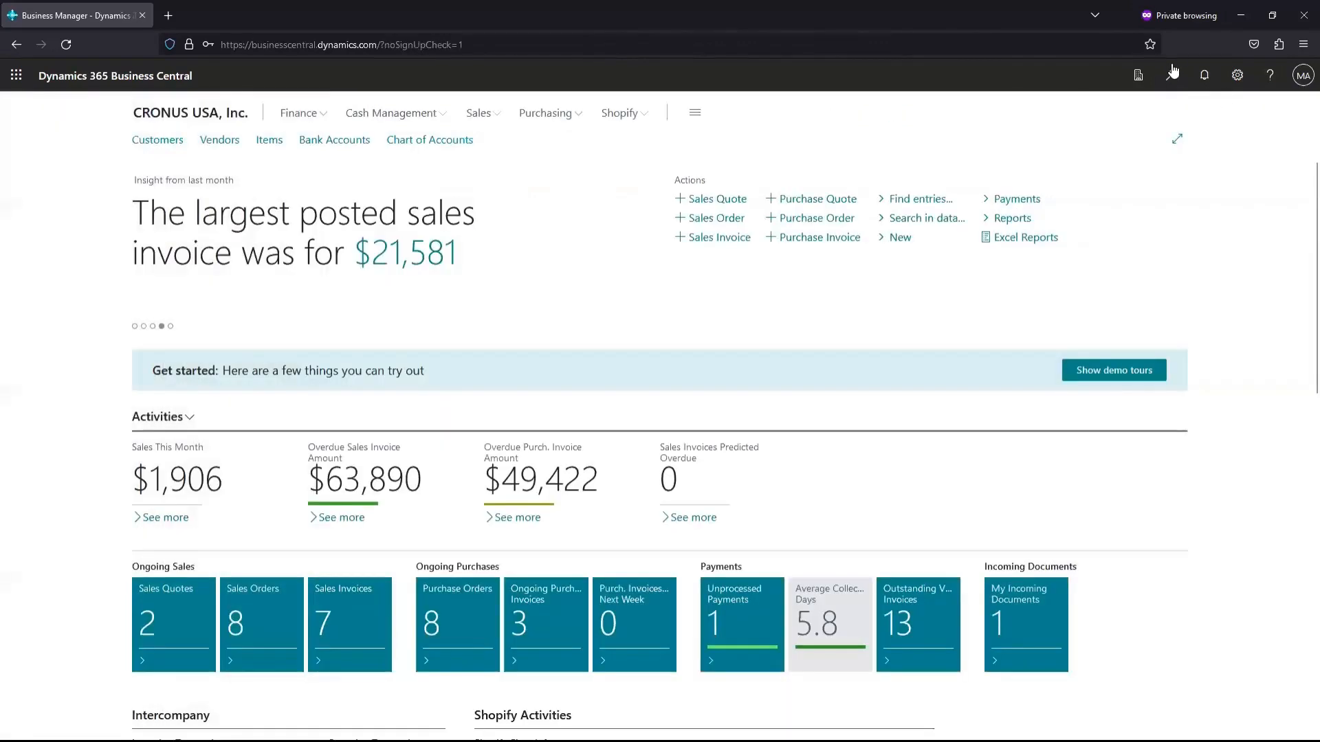
{"action": "key", "text": "alt+q"}
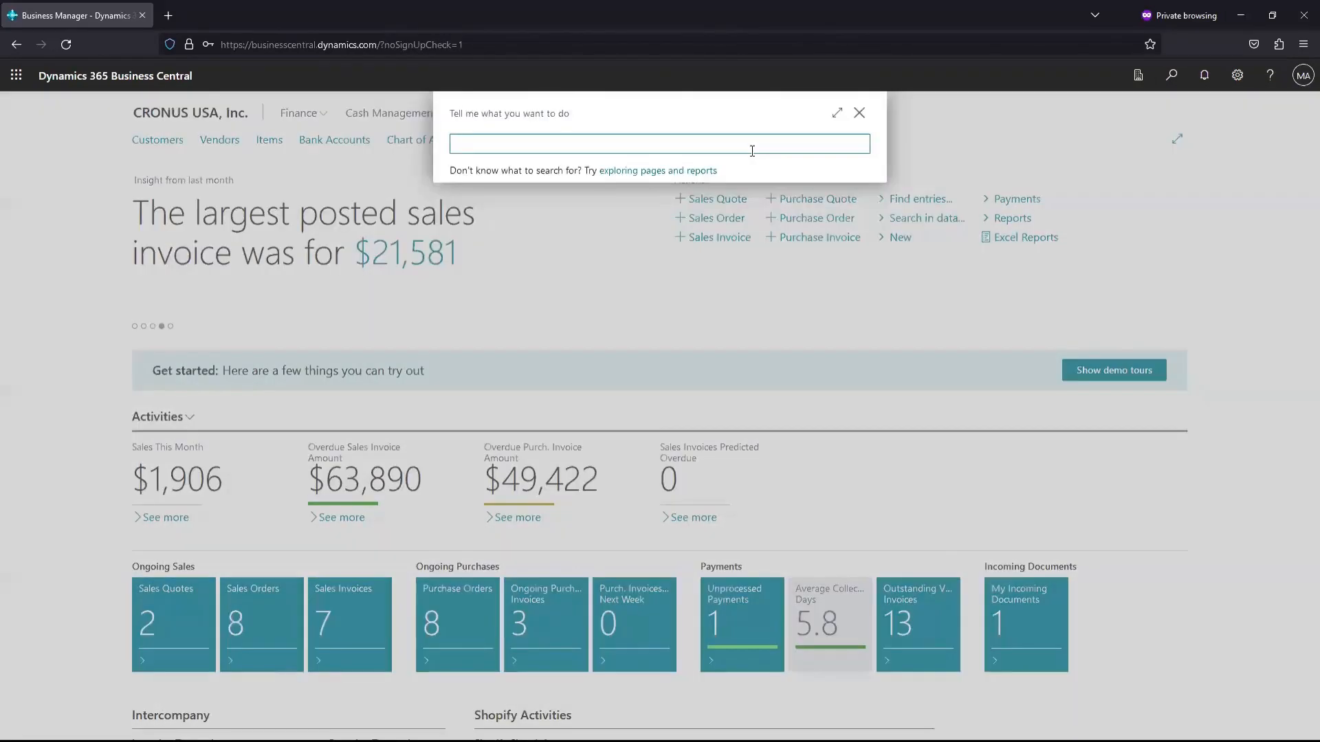
{"action": "type", "text": "dimen"}
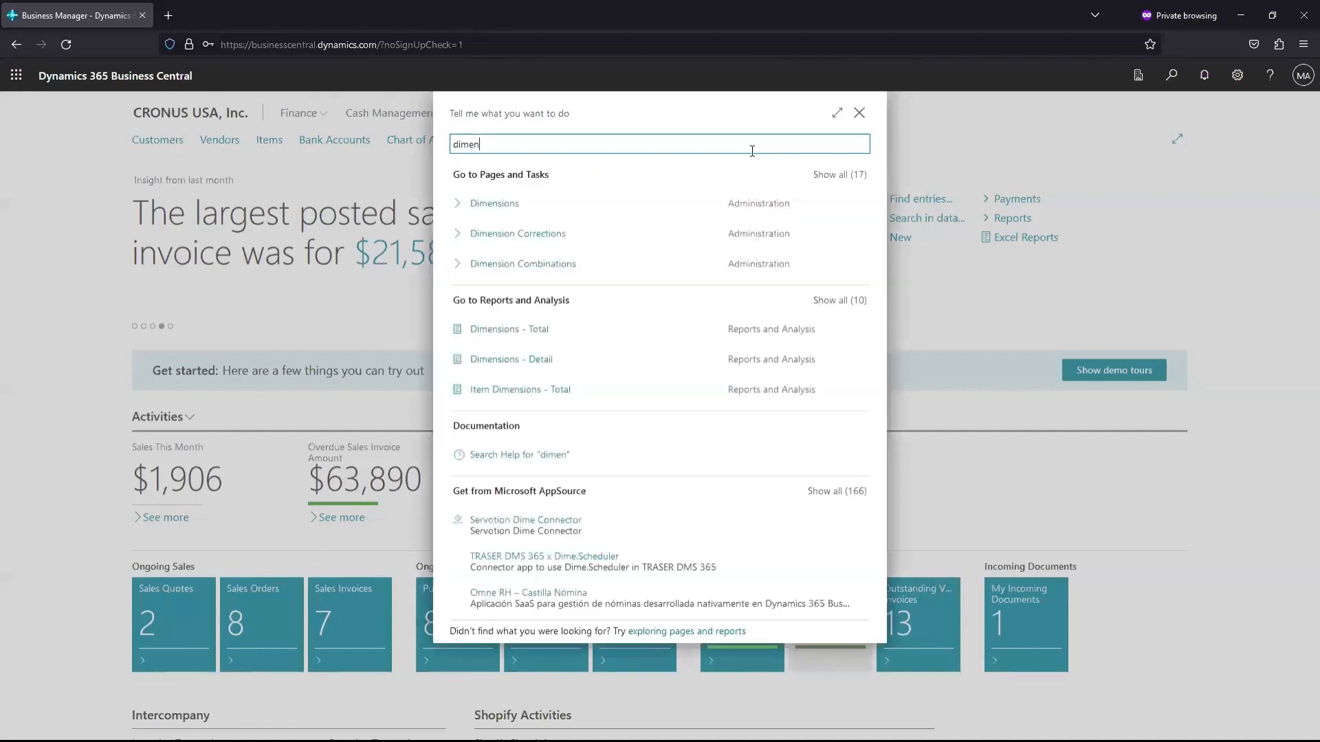
{"action": "left_click", "coordinate": [563, 234]}
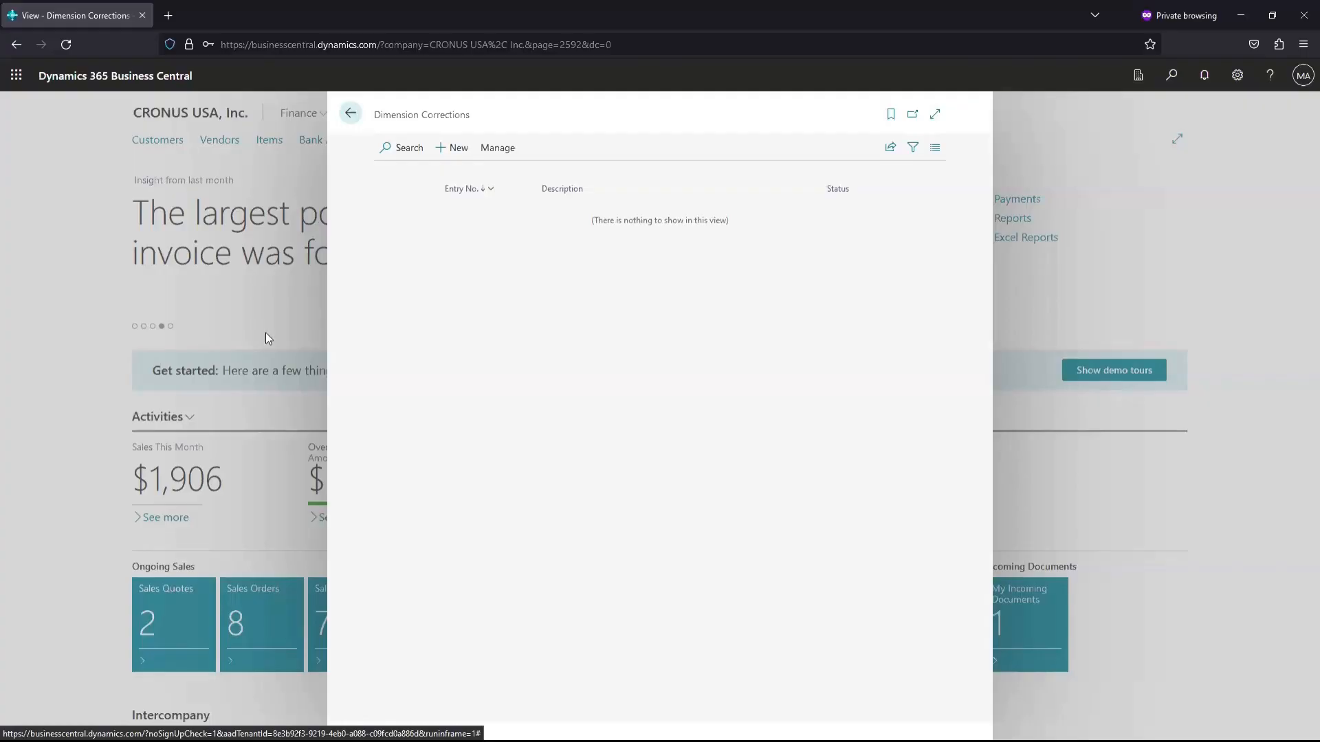
Create a draft correction changing DEPARTMENT to ADM, then request its deletion
{"action": "left_click", "coordinate": [460, 148]}
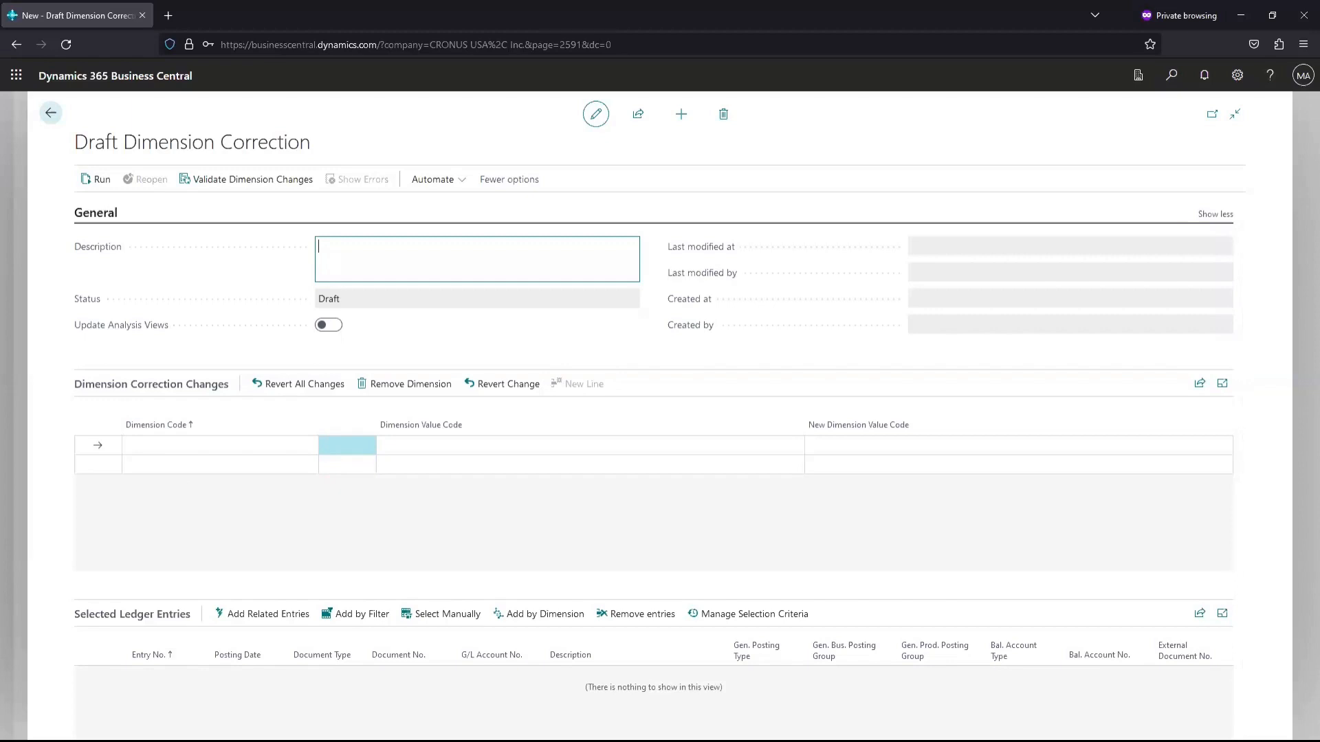
{"action": "left_click", "coordinate": [298, 447]}
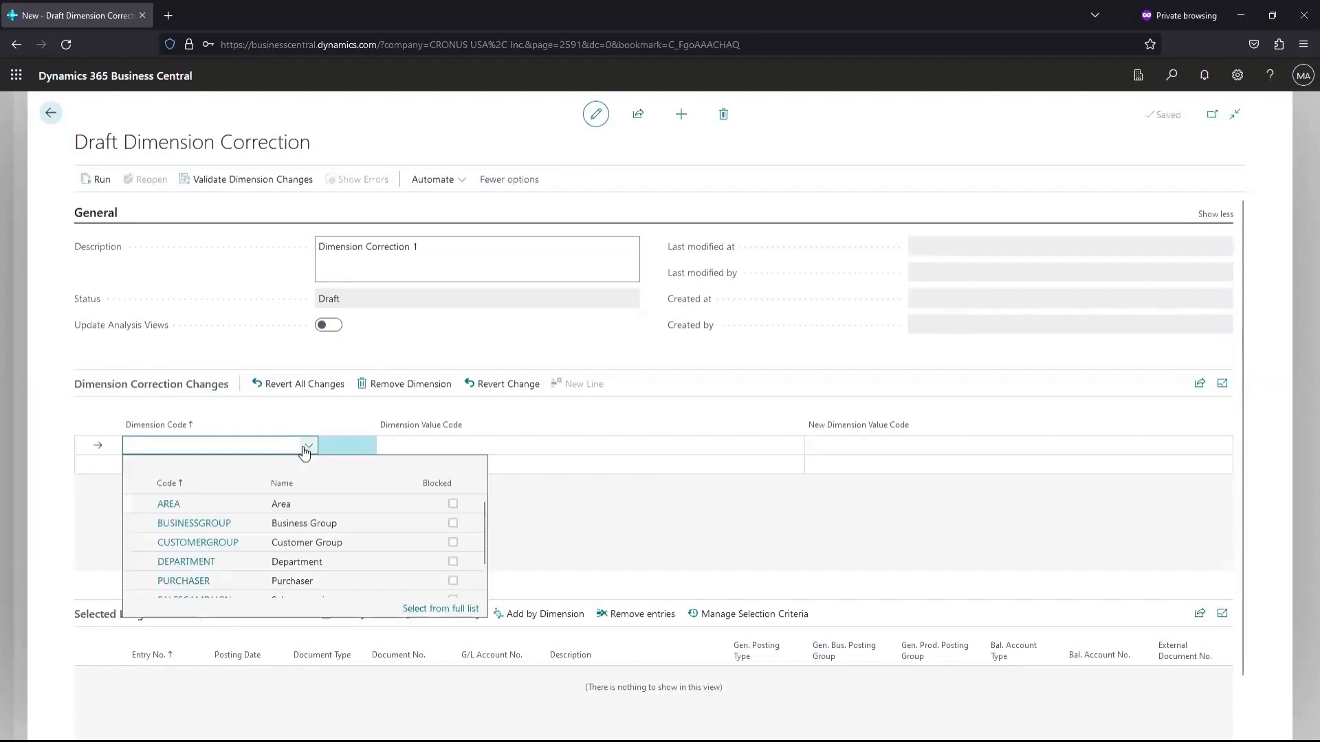
{"action": "left_click", "coordinate": [242, 563]}
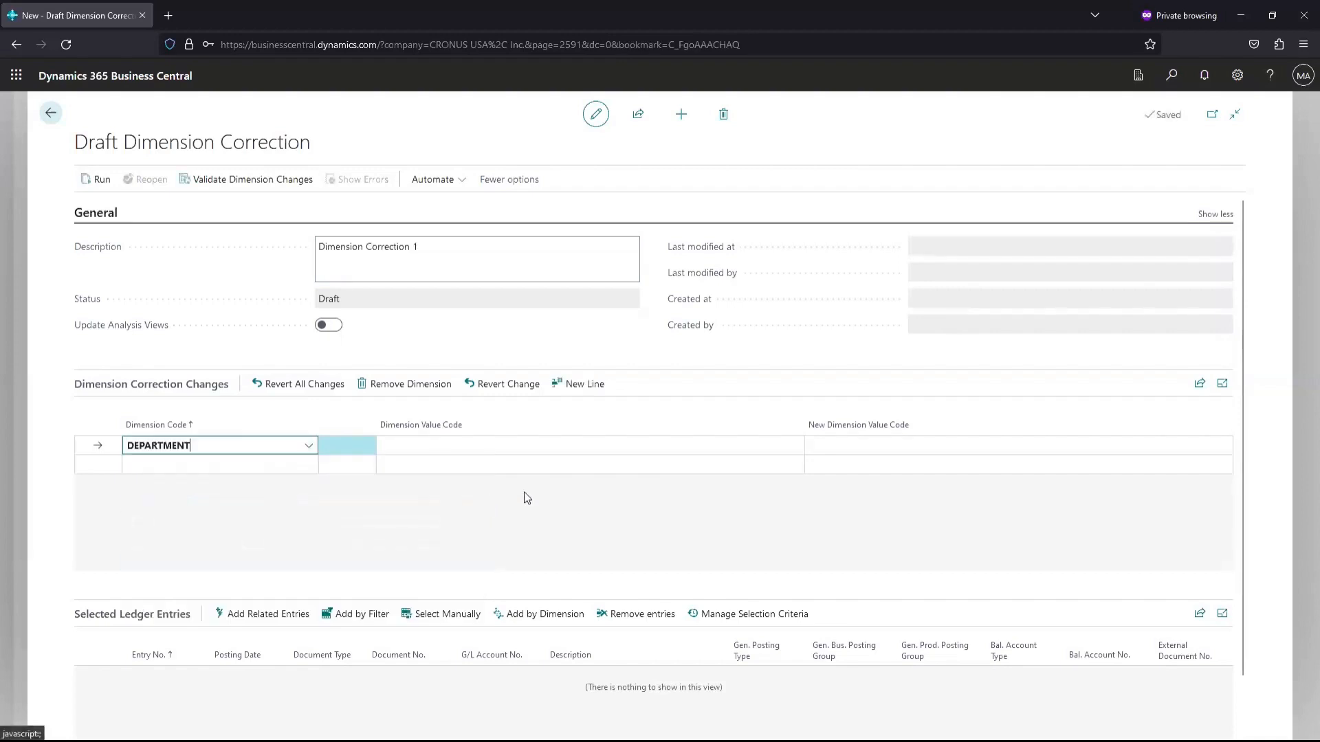
{"action": "left_click", "coordinate": [850, 447]}
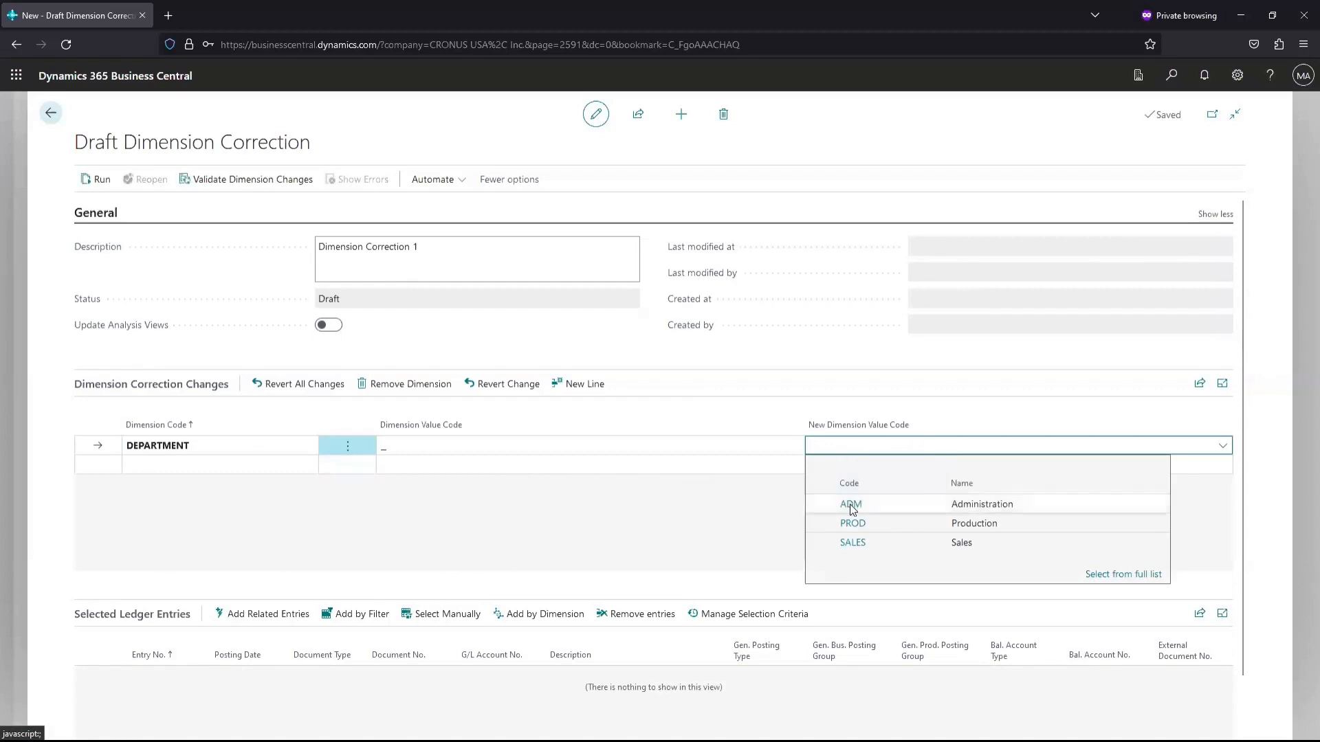
{"action": "left_click", "coordinate": [850, 505]}
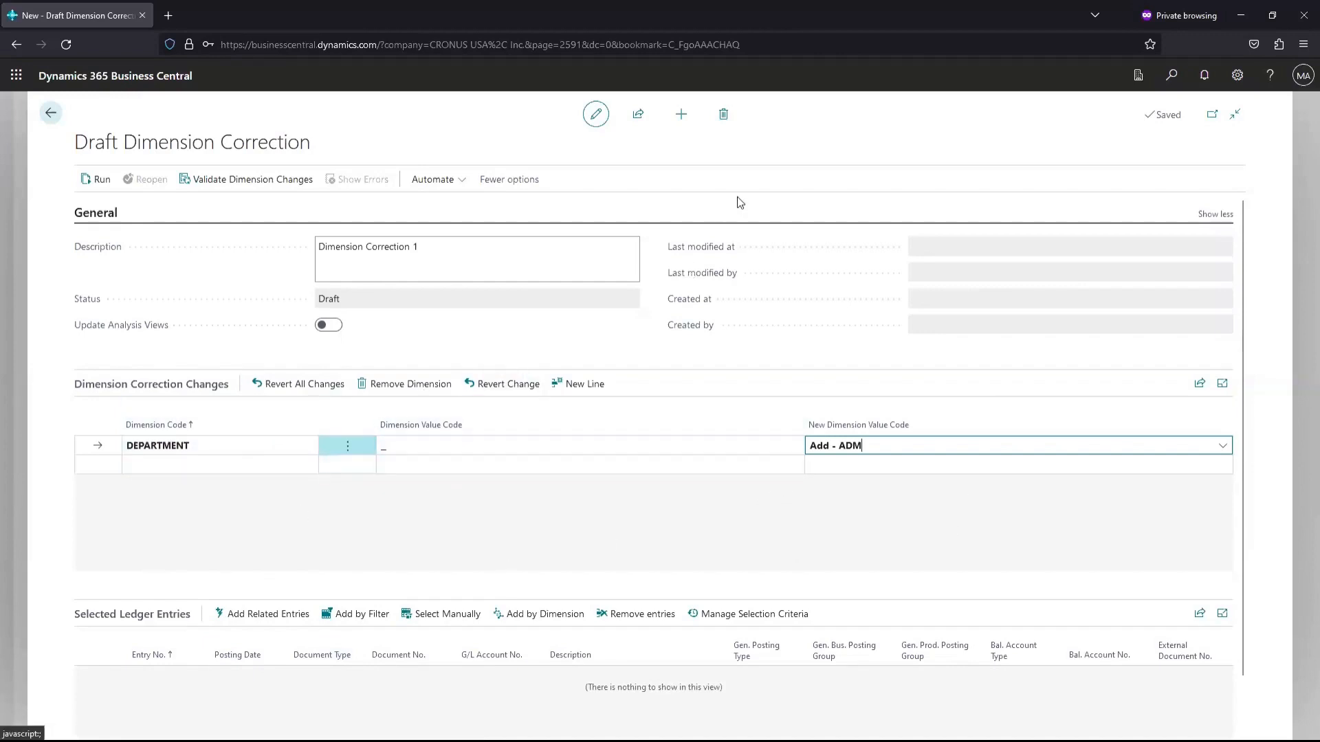
{"action": "left_click", "coordinate": [723, 114]}
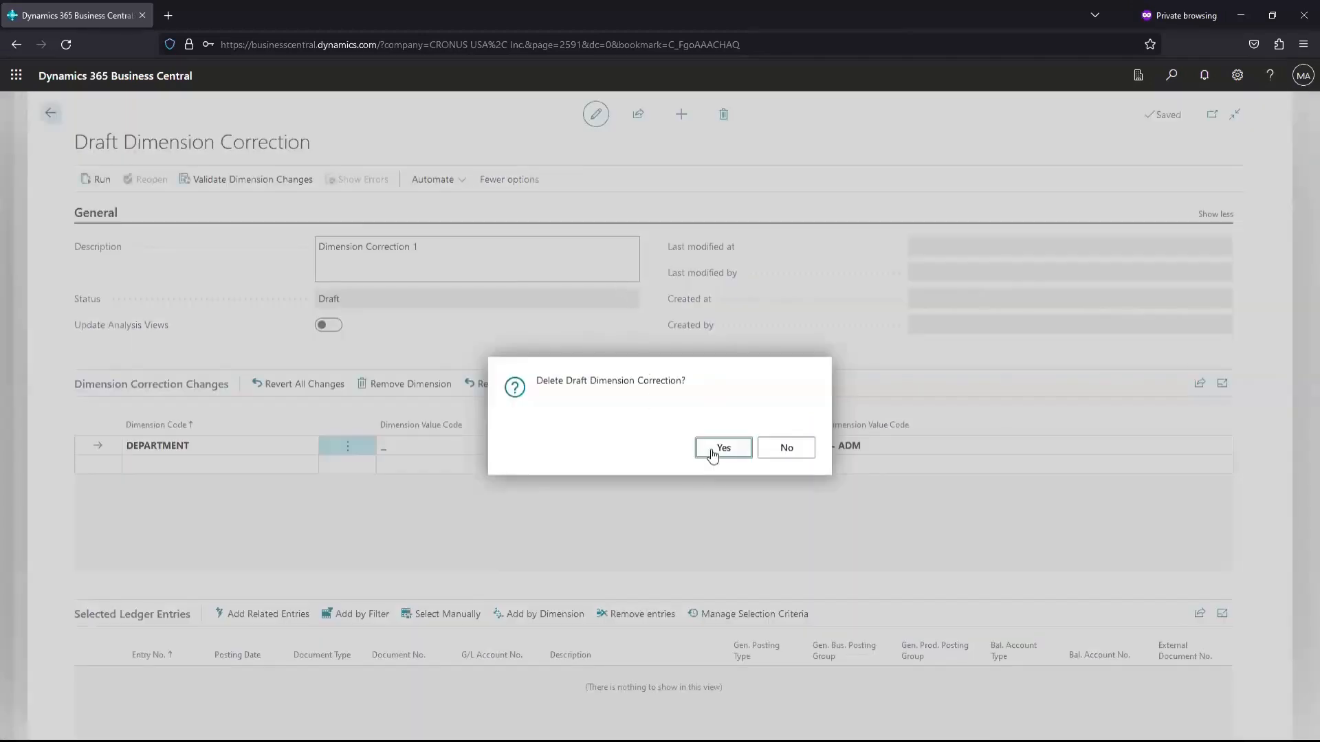
Confirm the deletion and save a new draft correction described 'test'
{"action": "left_click", "coordinate": [711, 450]}
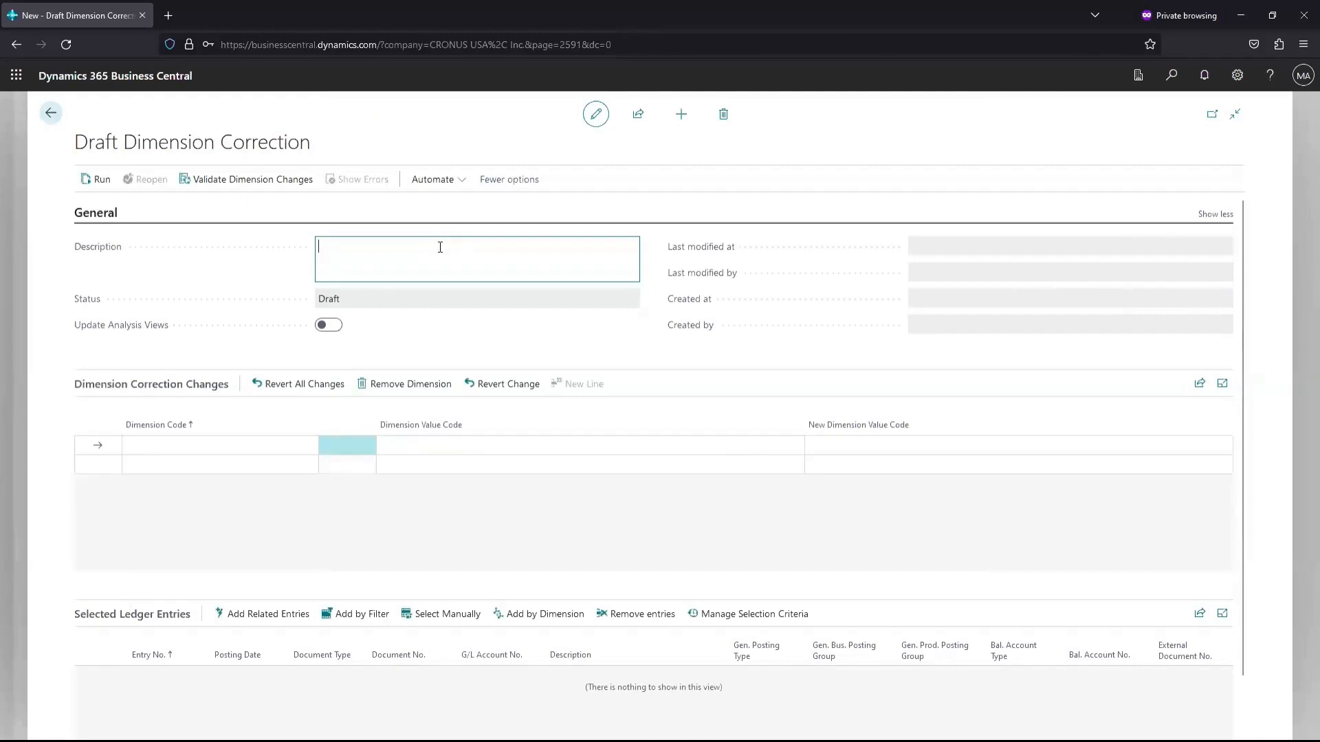
{"action": "type", "text": "test"}
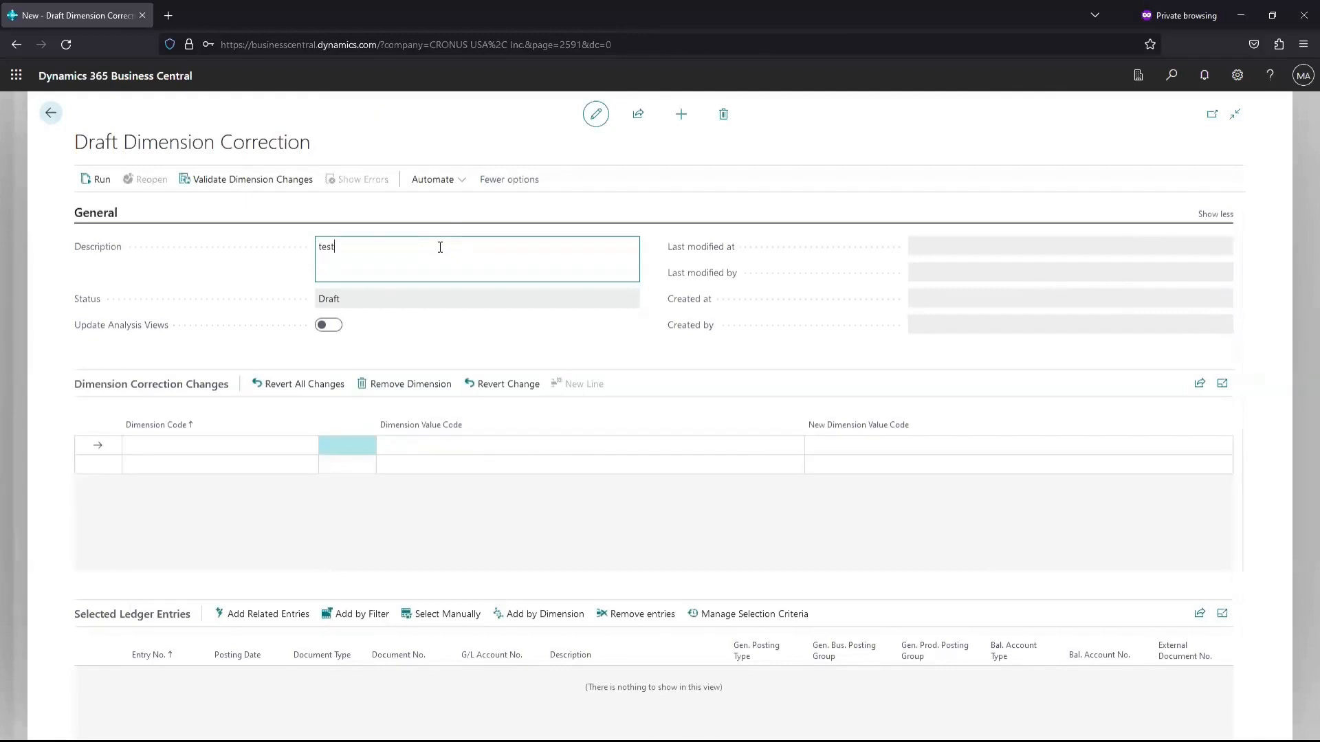
{"action": "left_click", "coordinate": [427, 346]}
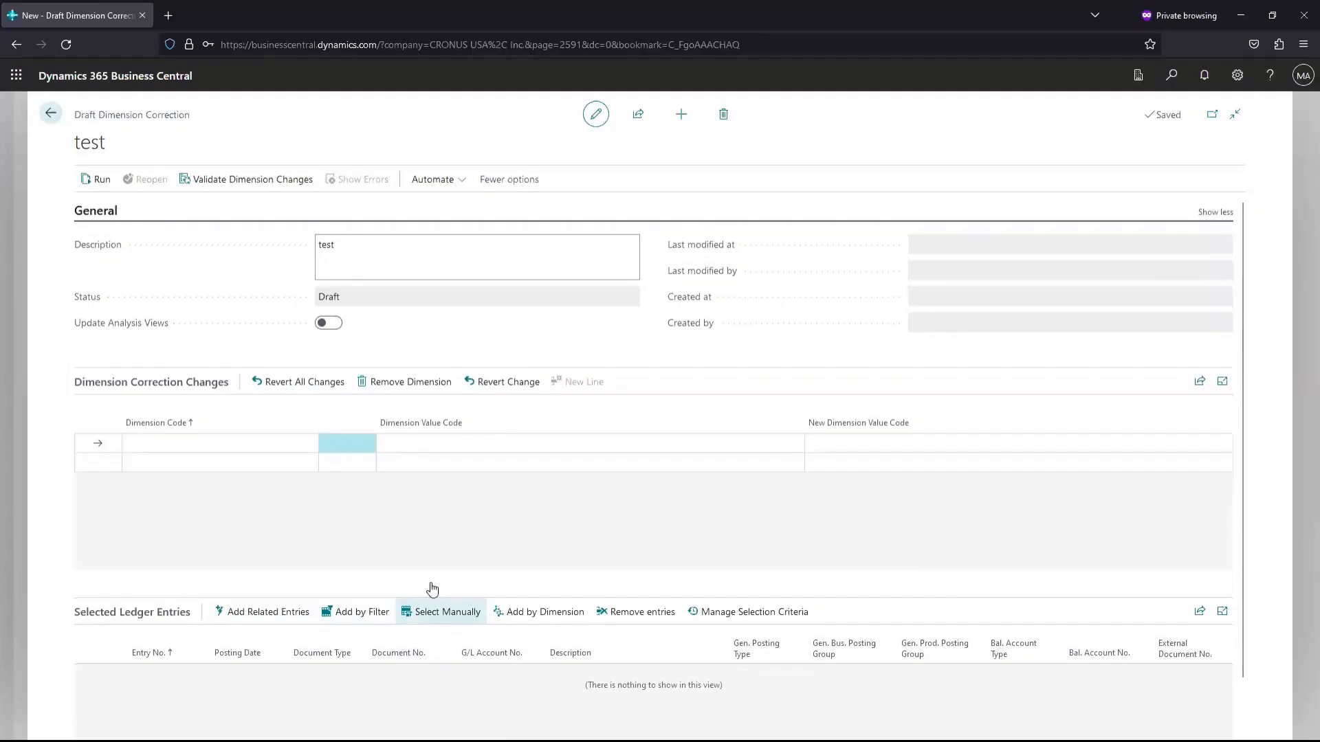
Browse the Petty Cash entries without selecting any, then start adding entries by filter
{"action": "left_click", "coordinate": [439, 612]}
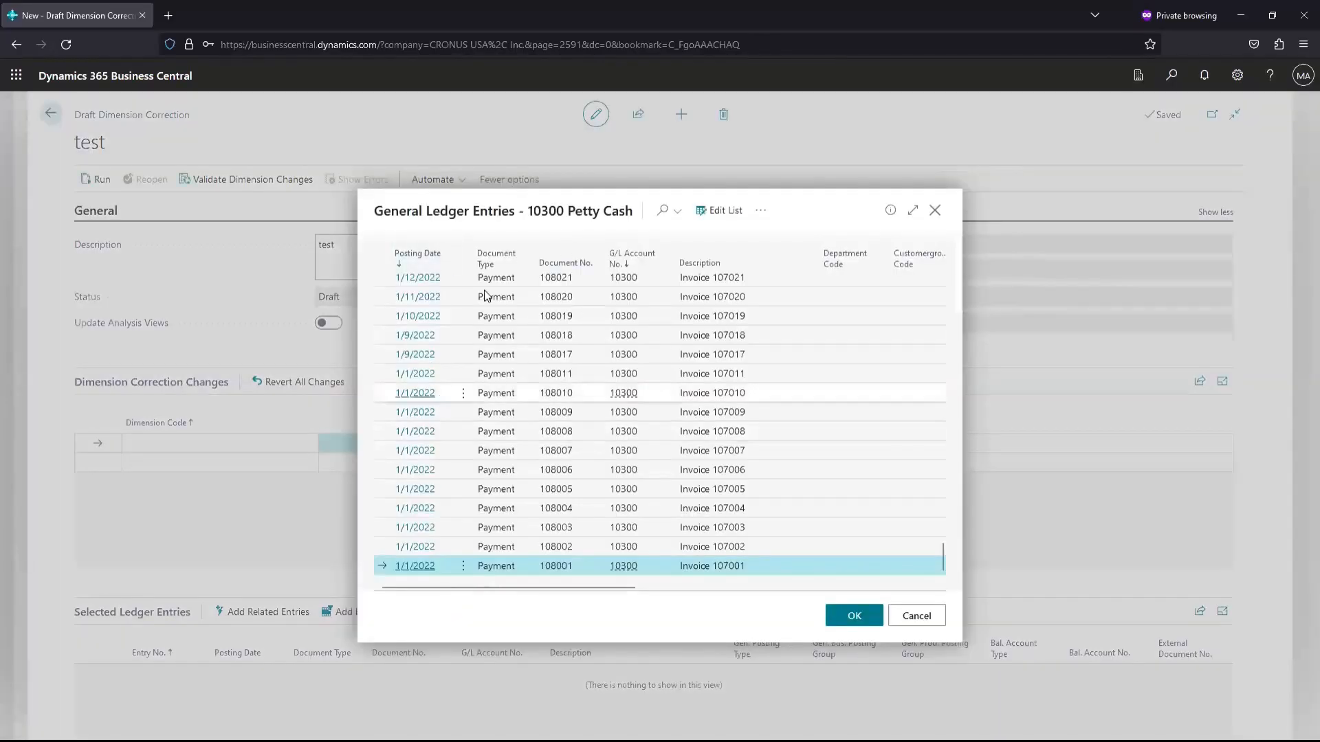
{"action": "scroll", "coordinate": [477, 319], "scroll_direction": "up", "scroll_amount": 10}
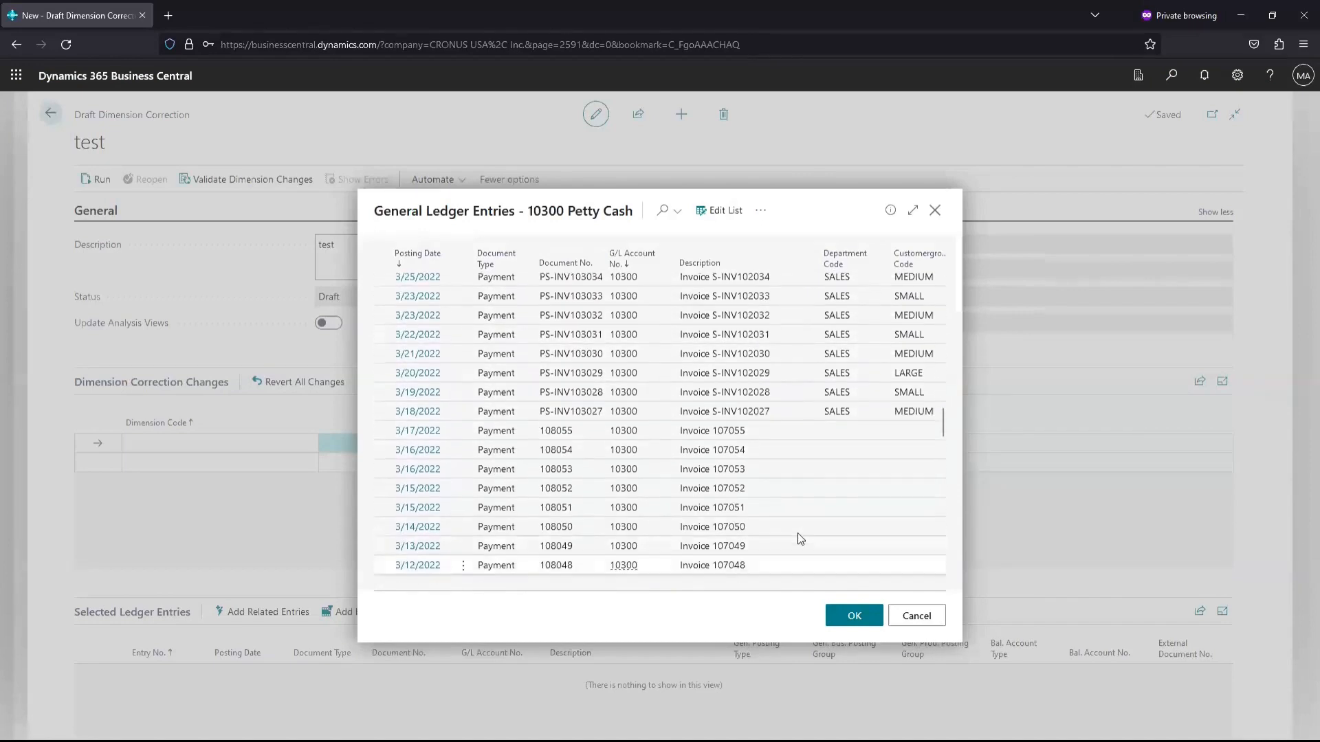
{"action": "left_click", "coordinate": [899, 620]}
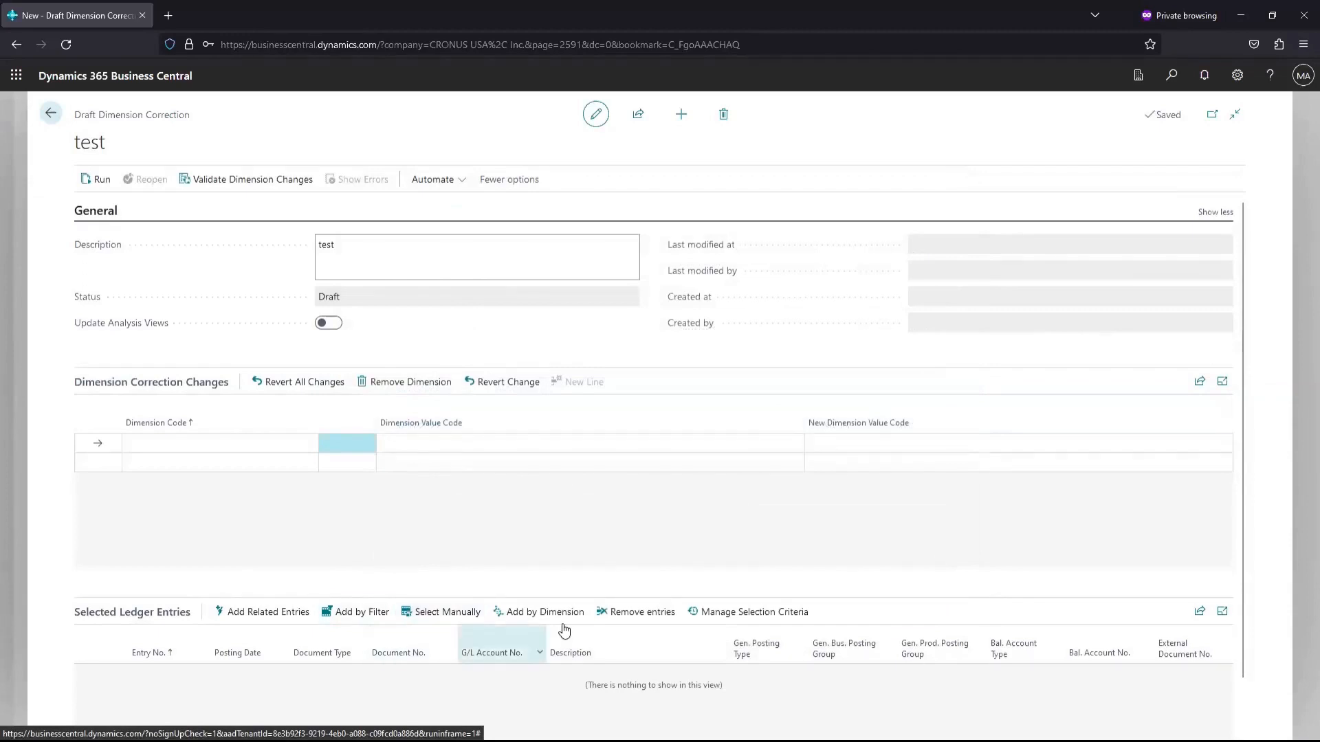
{"action": "left_click", "coordinate": [355, 612]}
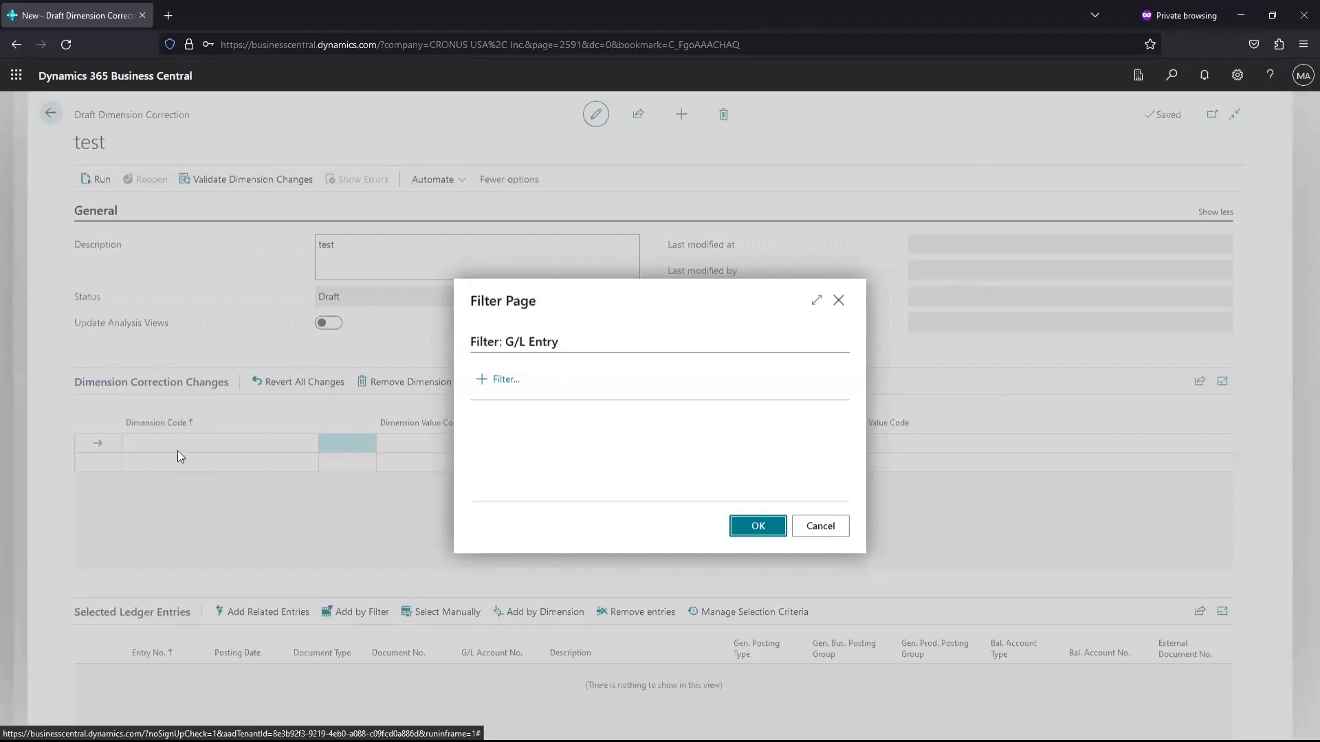
Filter G/L entries on Posting Date 010123..t and apply the filter
{"action": "left_click", "coordinate": [501, 379]}
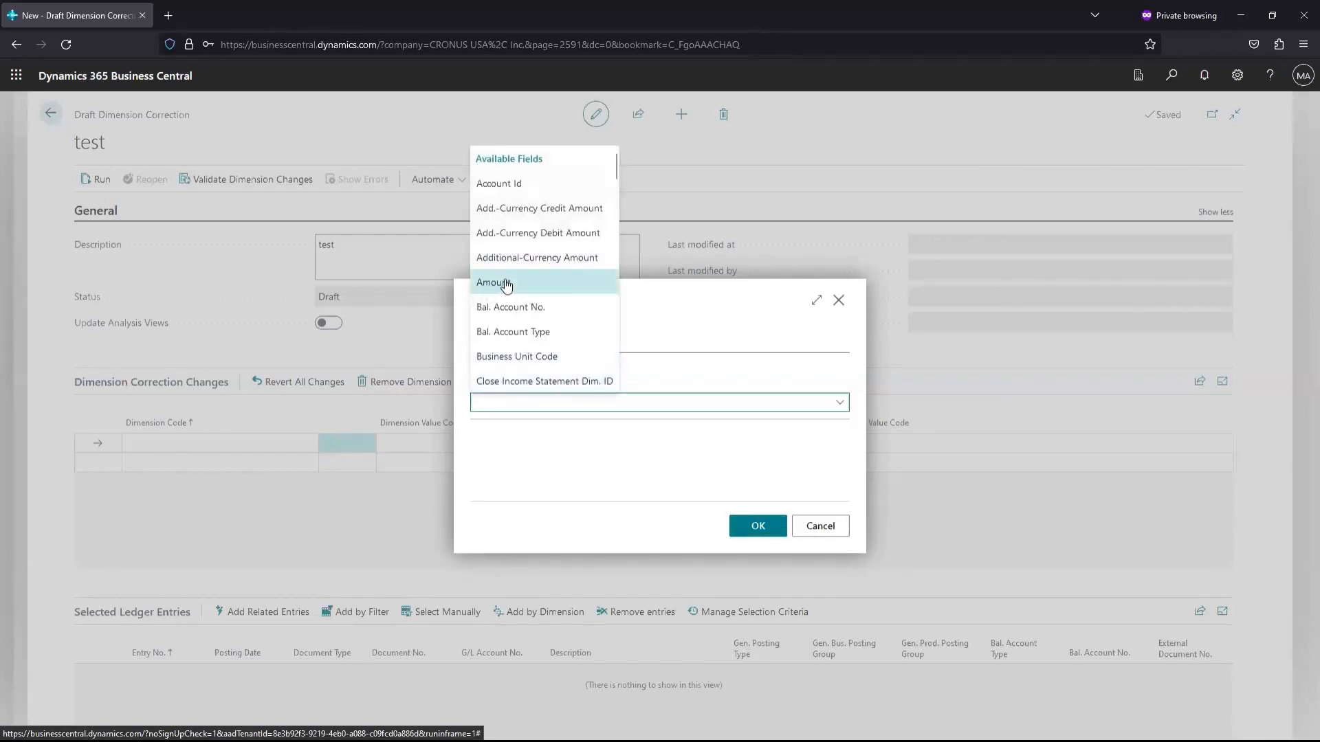
{"action": "scroll", "coordinate": [506, 284], "scroll_direction": "down", "scroll_amount": 3}
{"action": "scroll", "coordinate": [507, 284], "scroll_direction": "down", "scroll_amount": 6}
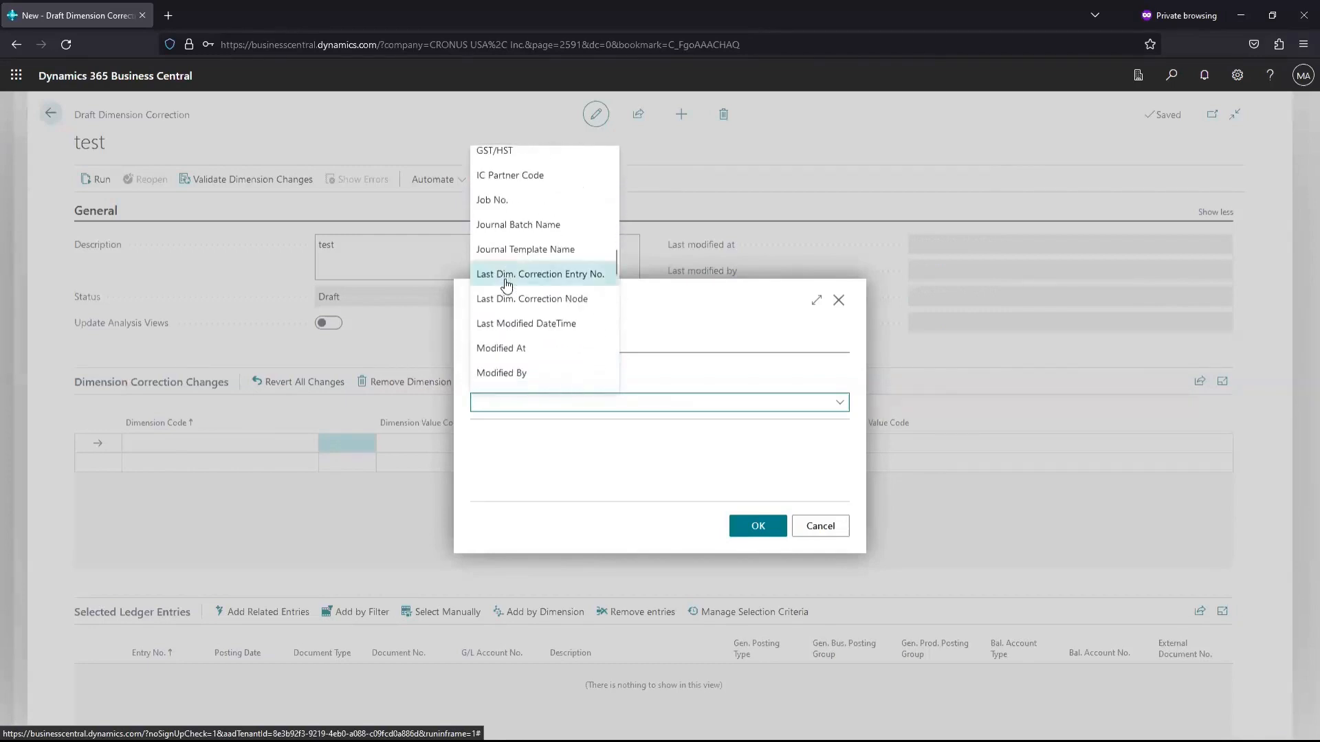
{"action": "scroll", "coordinate": [507, 285], "scroll_direction": "up", "scroll_amount": 2}
{"action": "type", "text": "Posting Date"}
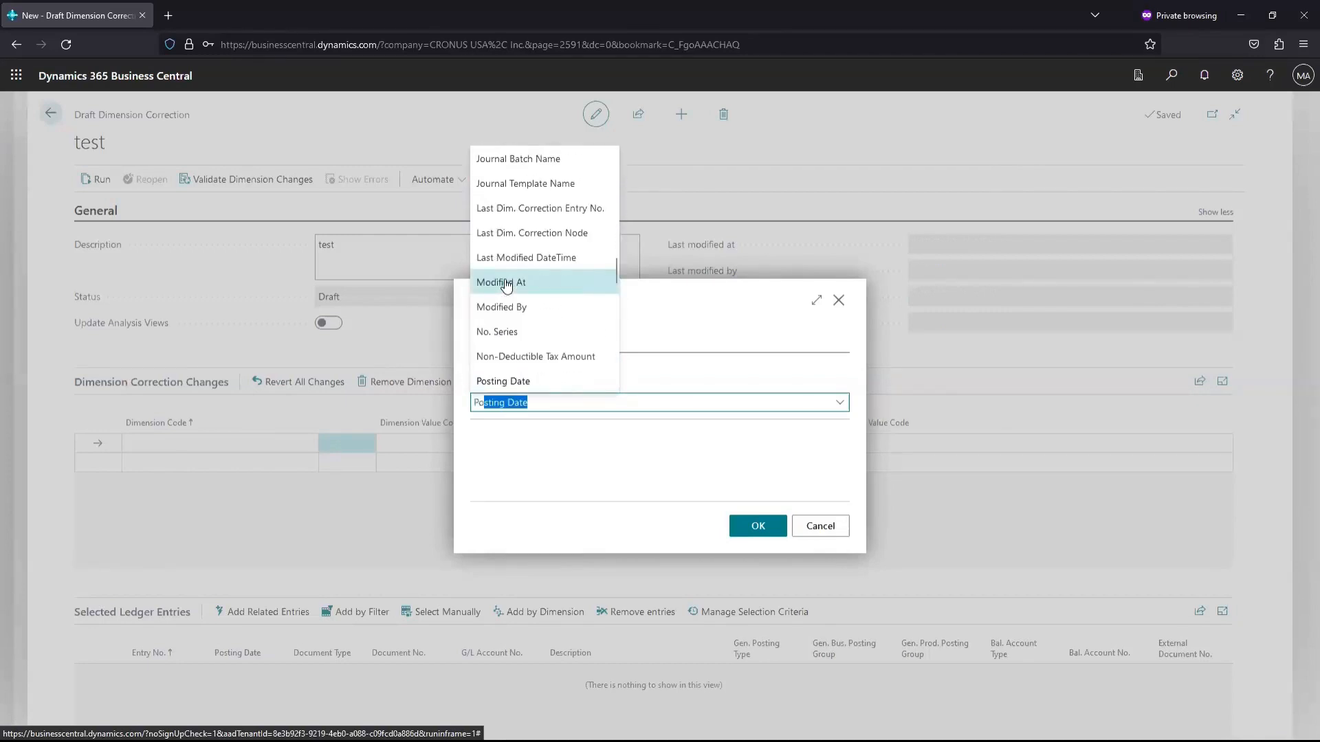
{"action": "key", "text": "Return"}
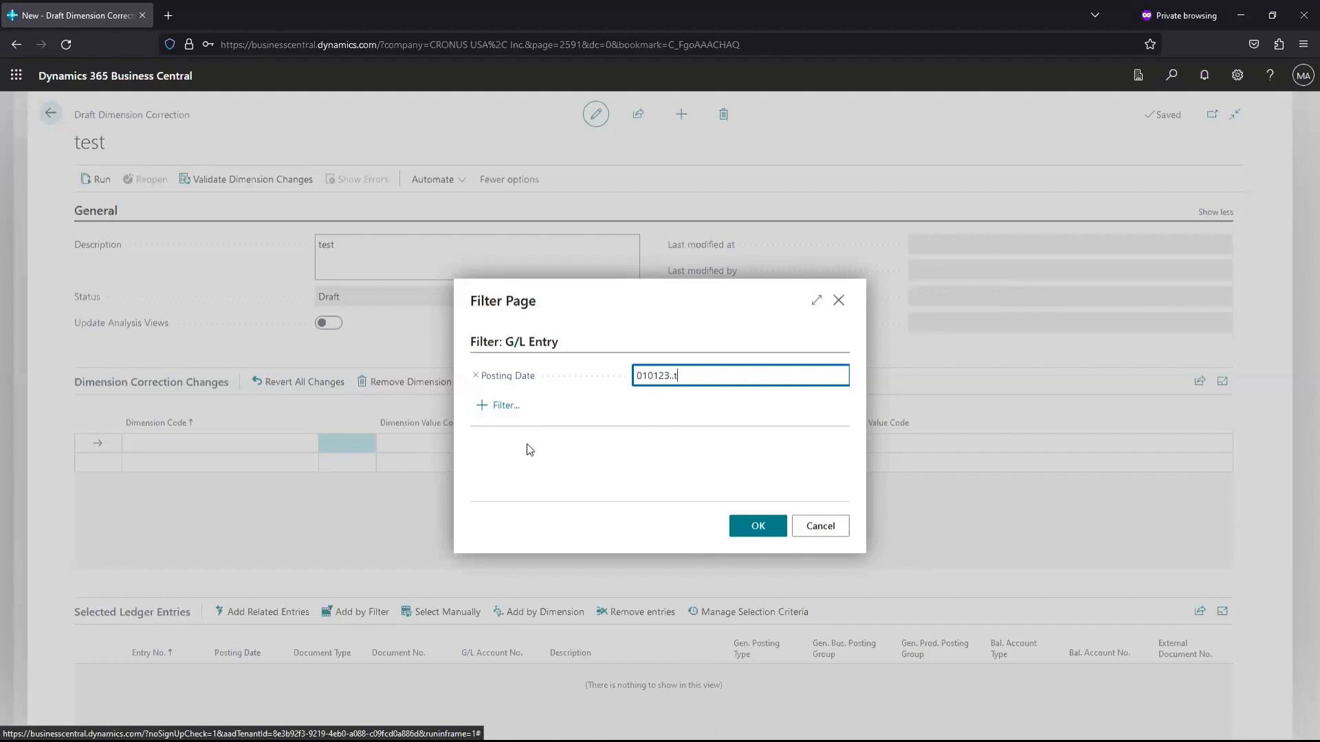
{"action": "left_click", "coordinate": [840, 540]}
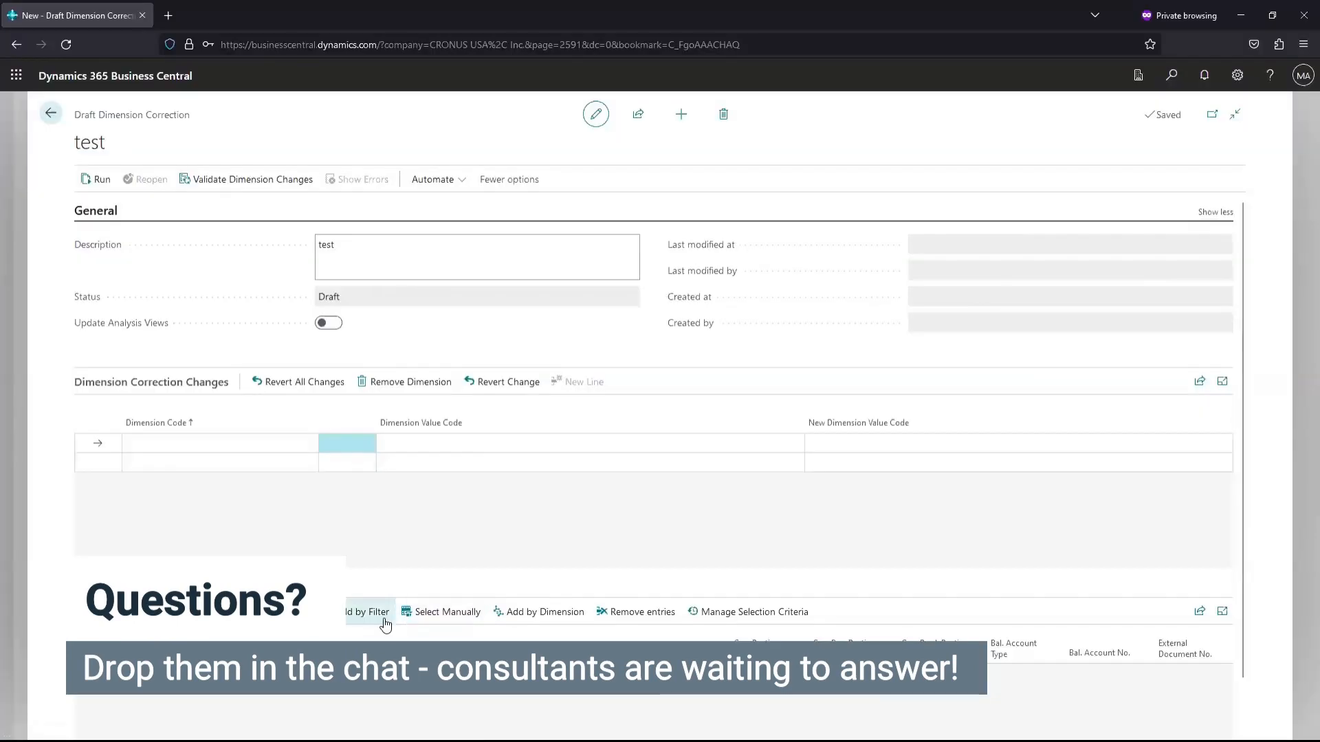
Search ledger entries by dimension with DEPARTMENT set to ADM
{"action": "left_click", "coordinate": [509, 613]}
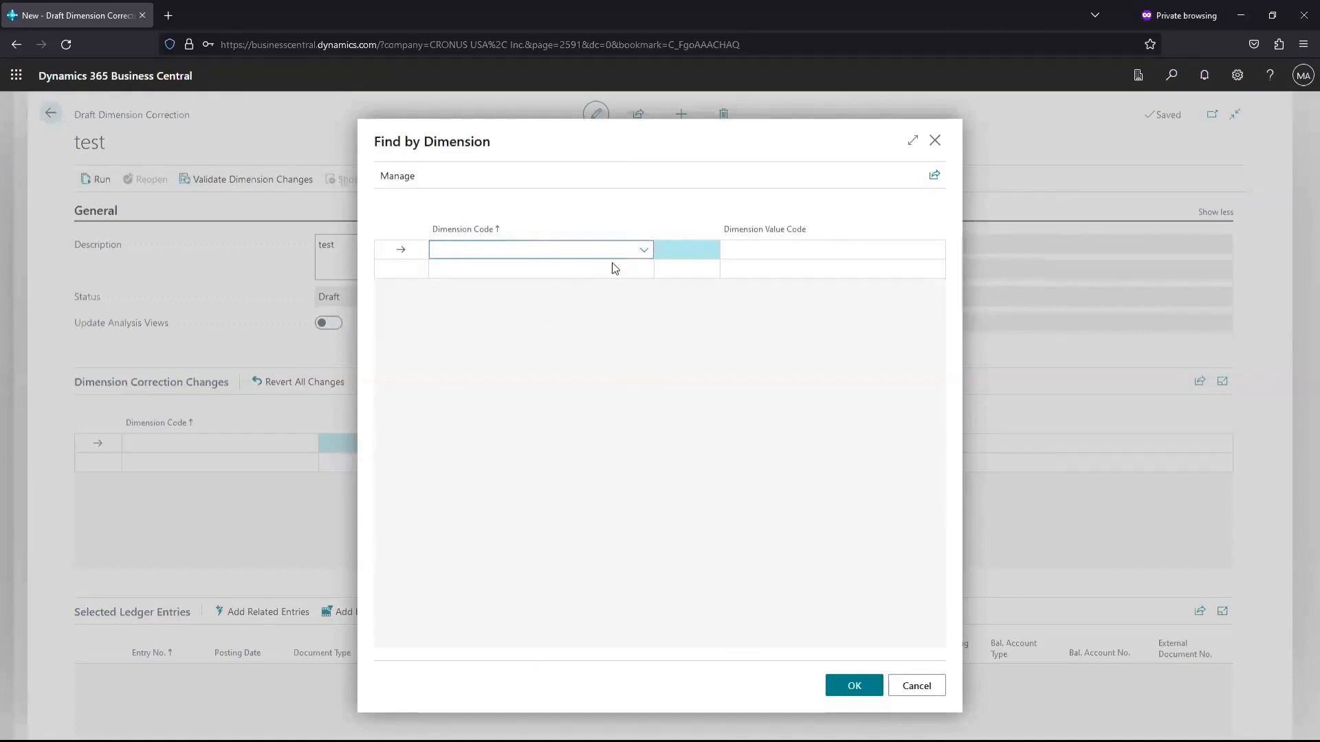
{"action": "left_click", "coordinate": [509, 366]}
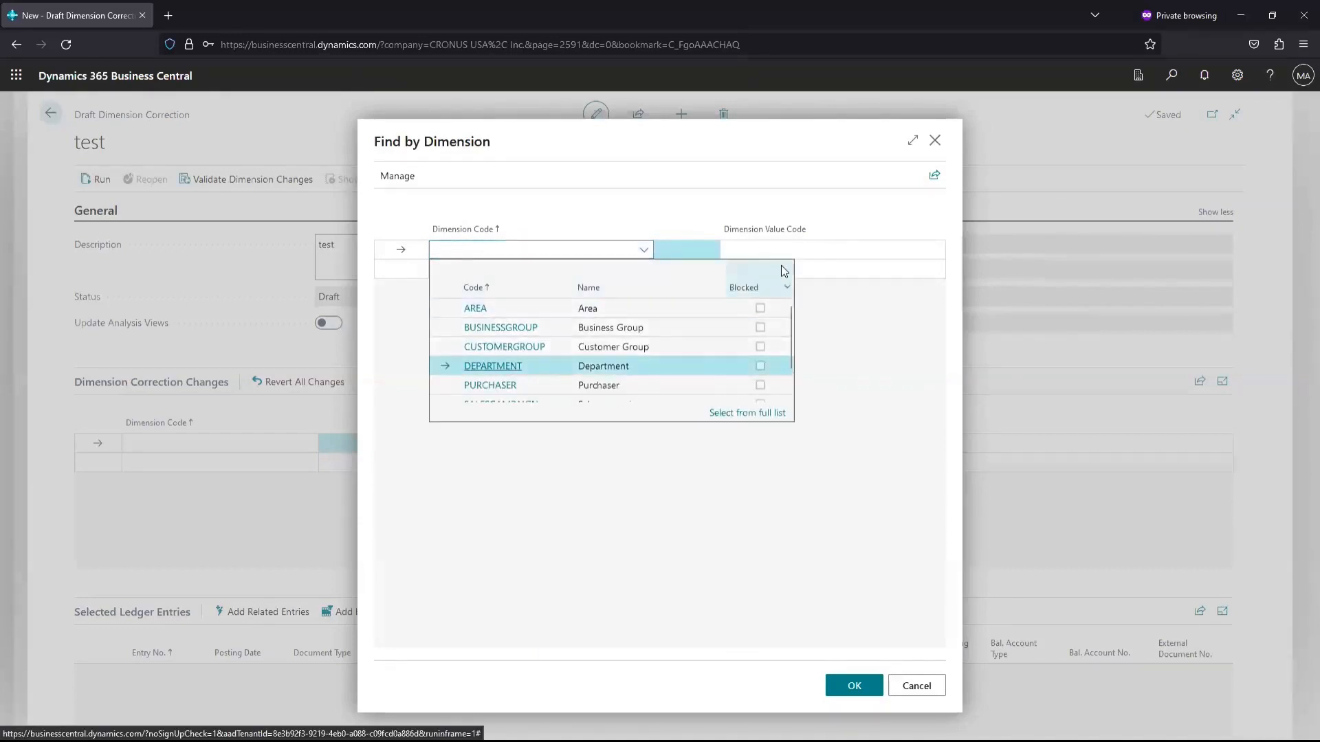
{"action": "left_click", "coordinate": [789, 249]}
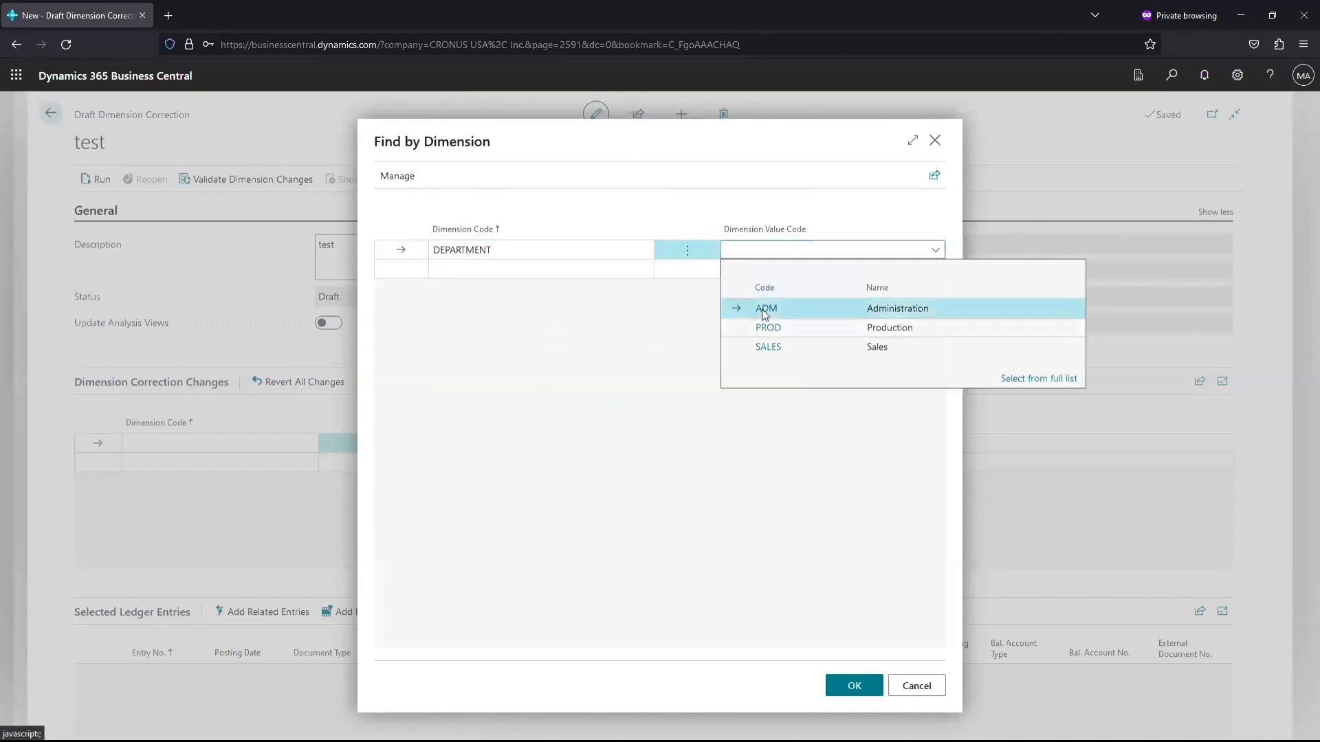
{"action": "left_click", "coordinate": [765, 309]}
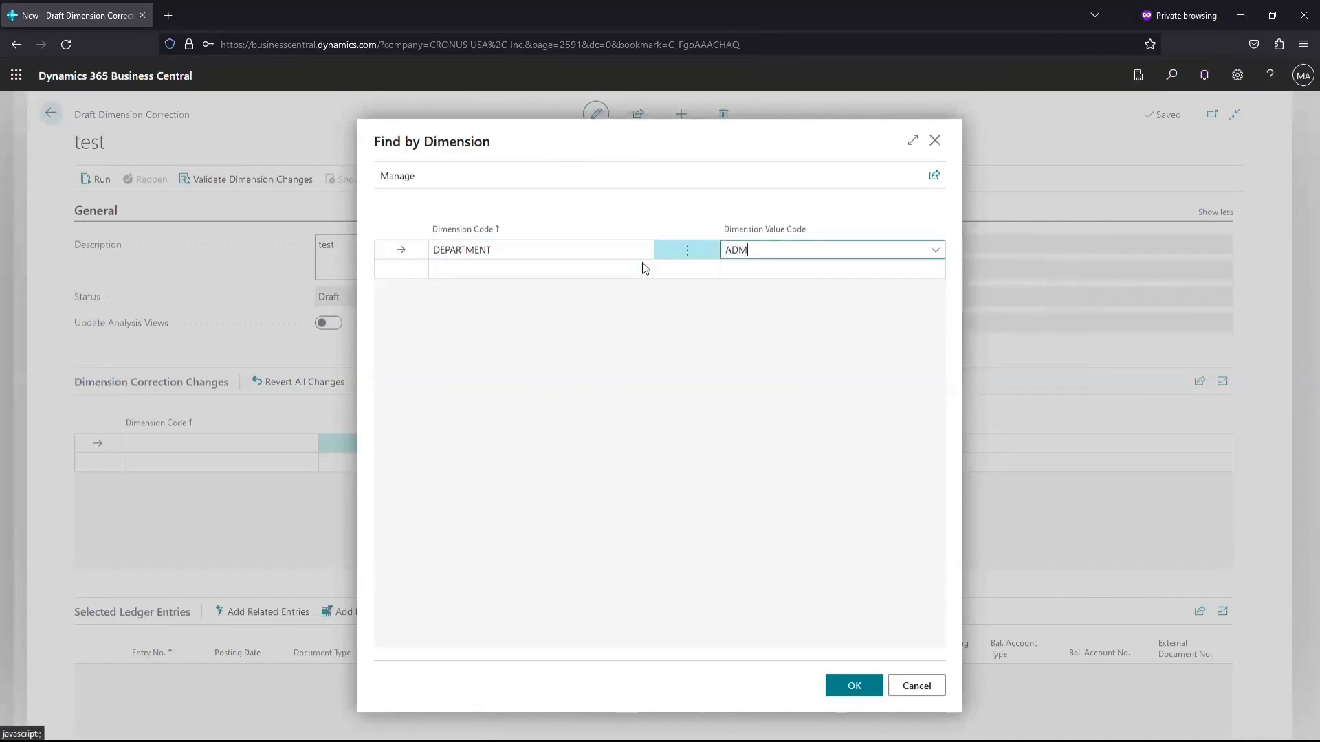
Add AREA = 60 America as a second criterion, then cancel the dimension search
{"action": "left_click", "coordinate": [595, 276]}
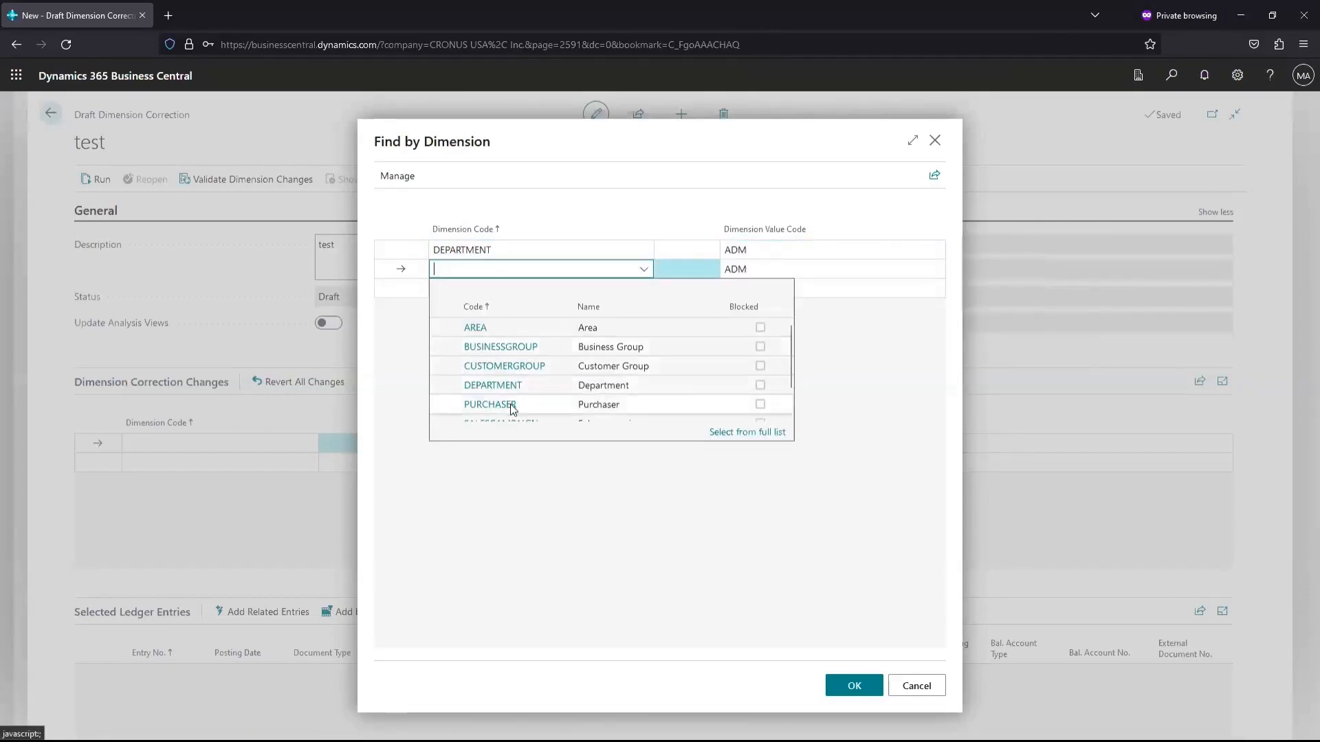
{"action": "scroll", "coordinate": [501, 375], "scroll_direction": "down", "scroll_amount": 2}
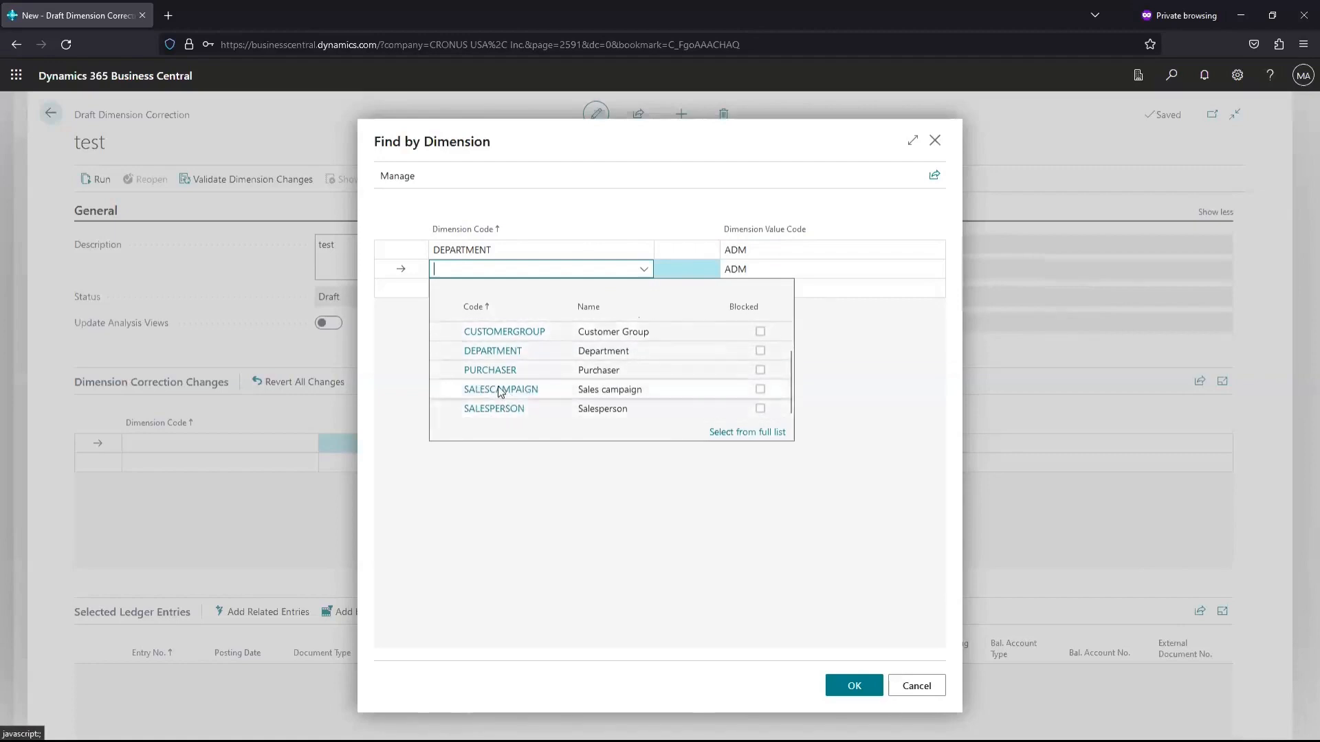
{"action": "scroll", "coordinate": [500, 391], "scroll_direction": "up", "scroll_amount": 2}
{"action": "left_click", "coordinate": [493, 332]}
{"action": "key", "text": "Tab"}
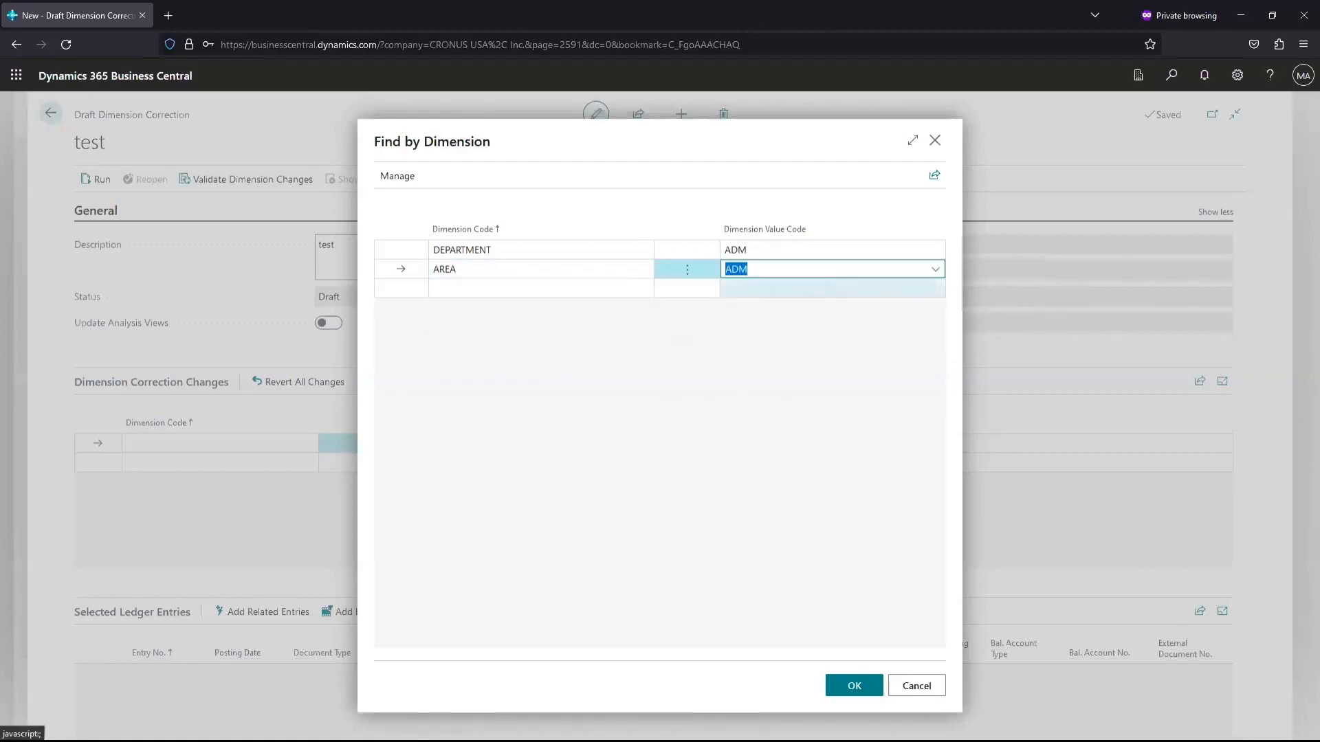
{"action": "left_click", "coordinate": [935, 270]}
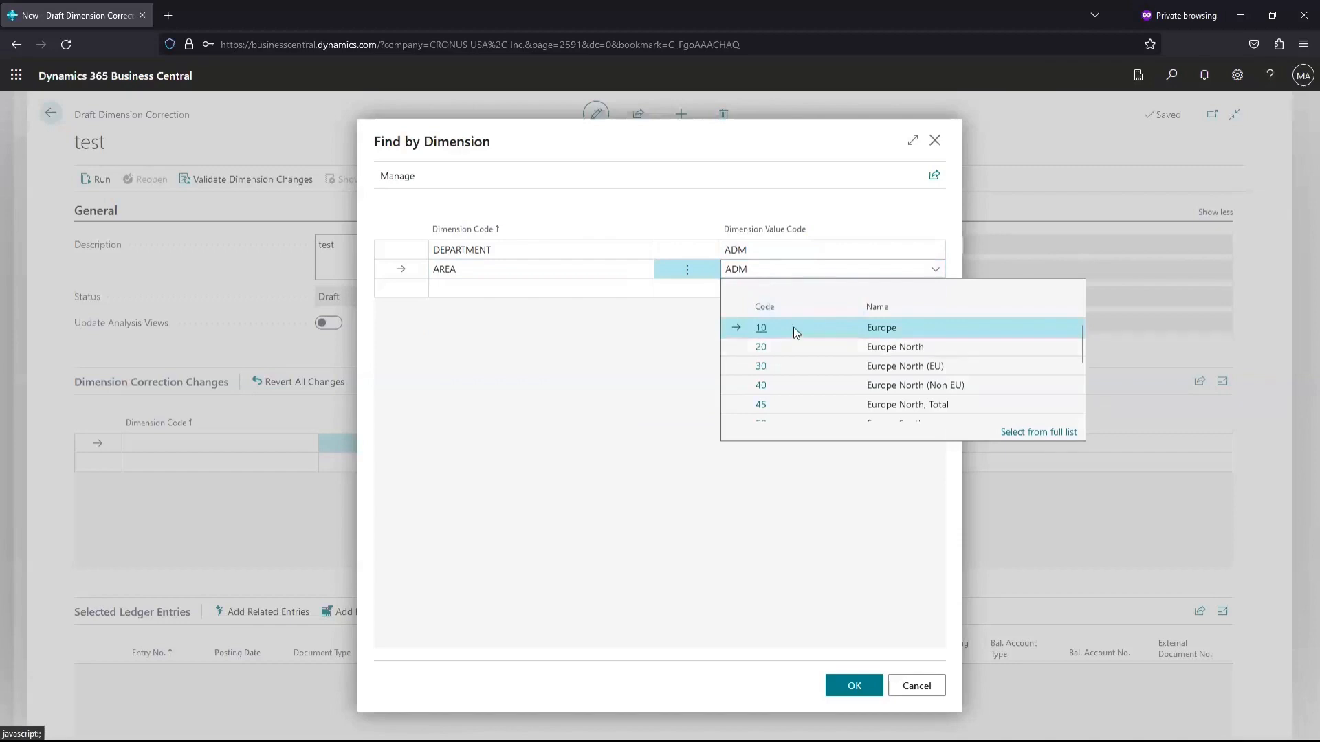
{"action": "scroll", "coordinate": [828, 392], "scroll_direction": "down", "scroll_amount": 3}
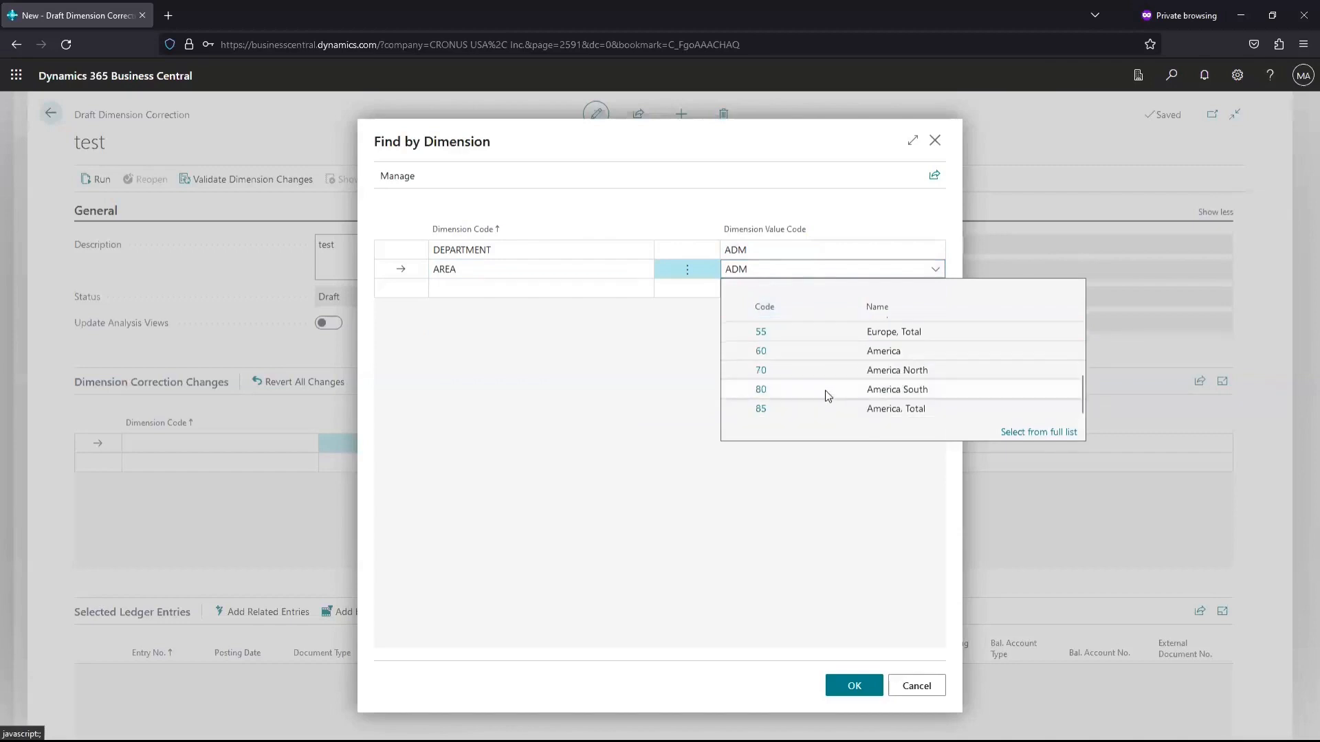
{"action": "left_click", "coordinate": [771, 358]}
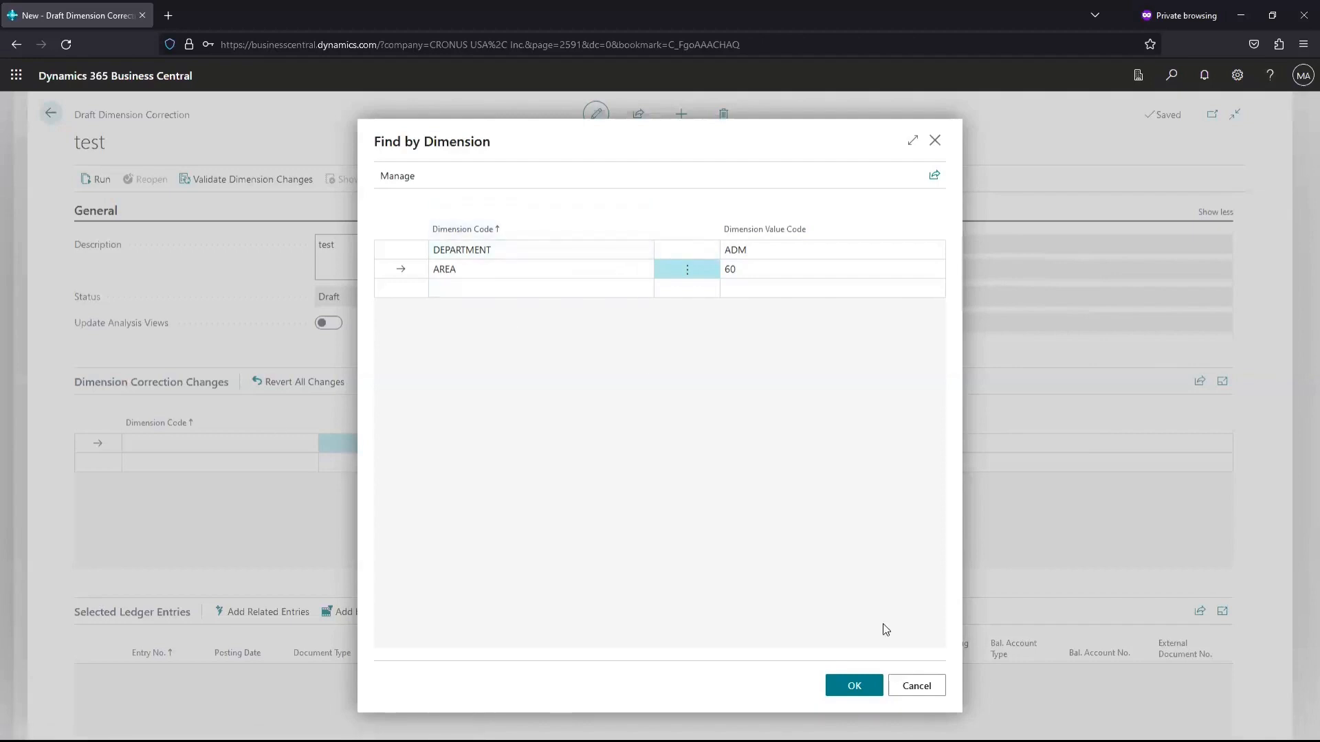
{"action": "left_click", "coordinate": [915, 687]}
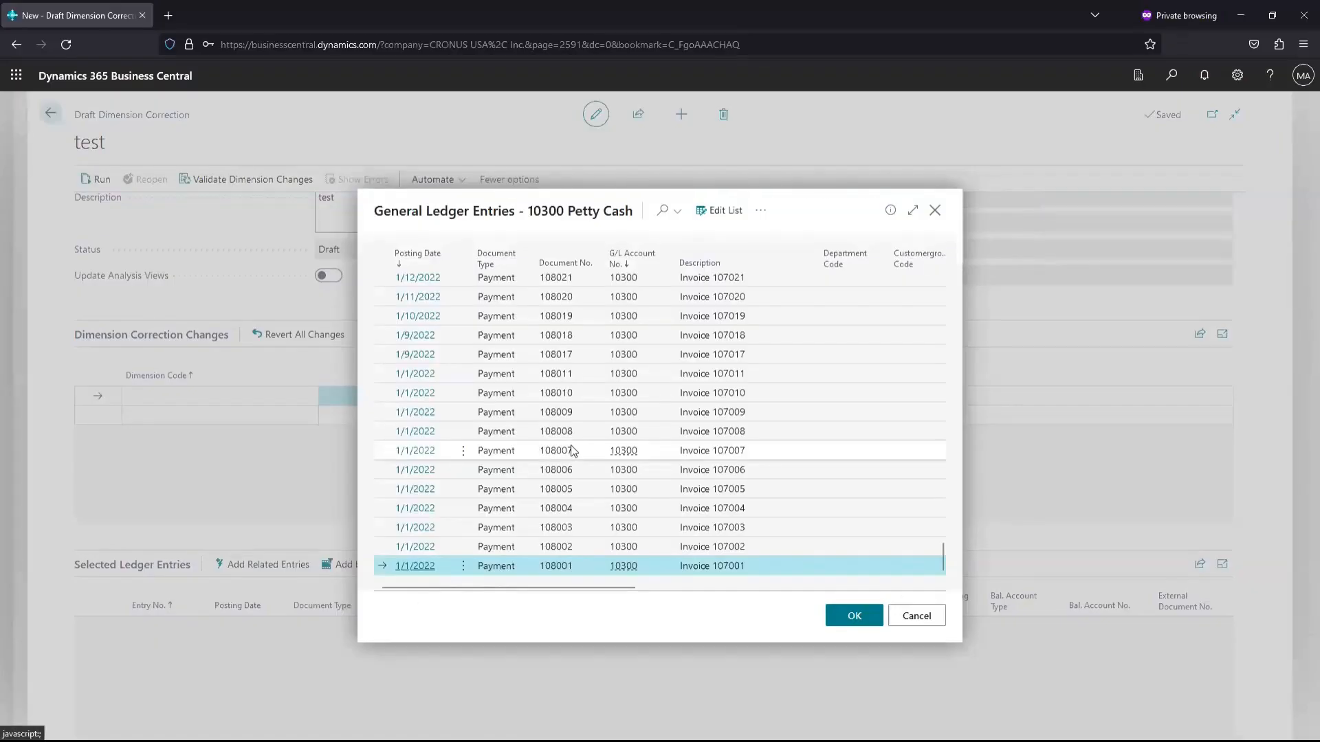
Scroll up through the 10300 Petty Cash general ledger entries
{"action": "scroll", "coordinate": [573, 450], "scroll_direction": "up", "scroll_amount": 6}
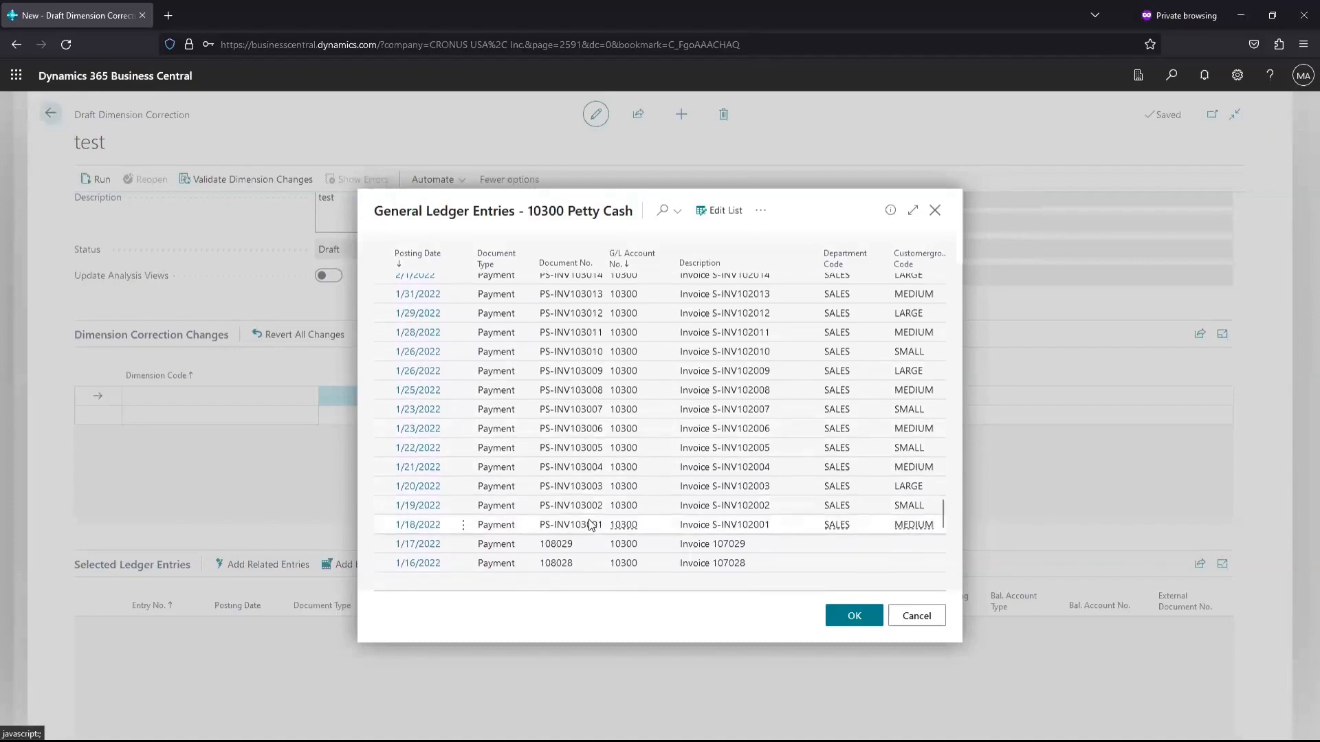
Add the 1/18/2022 PS-INV103001 payment entry to the correction, then remove it
{"action": "left_click", "coordinate": [589, 525]}
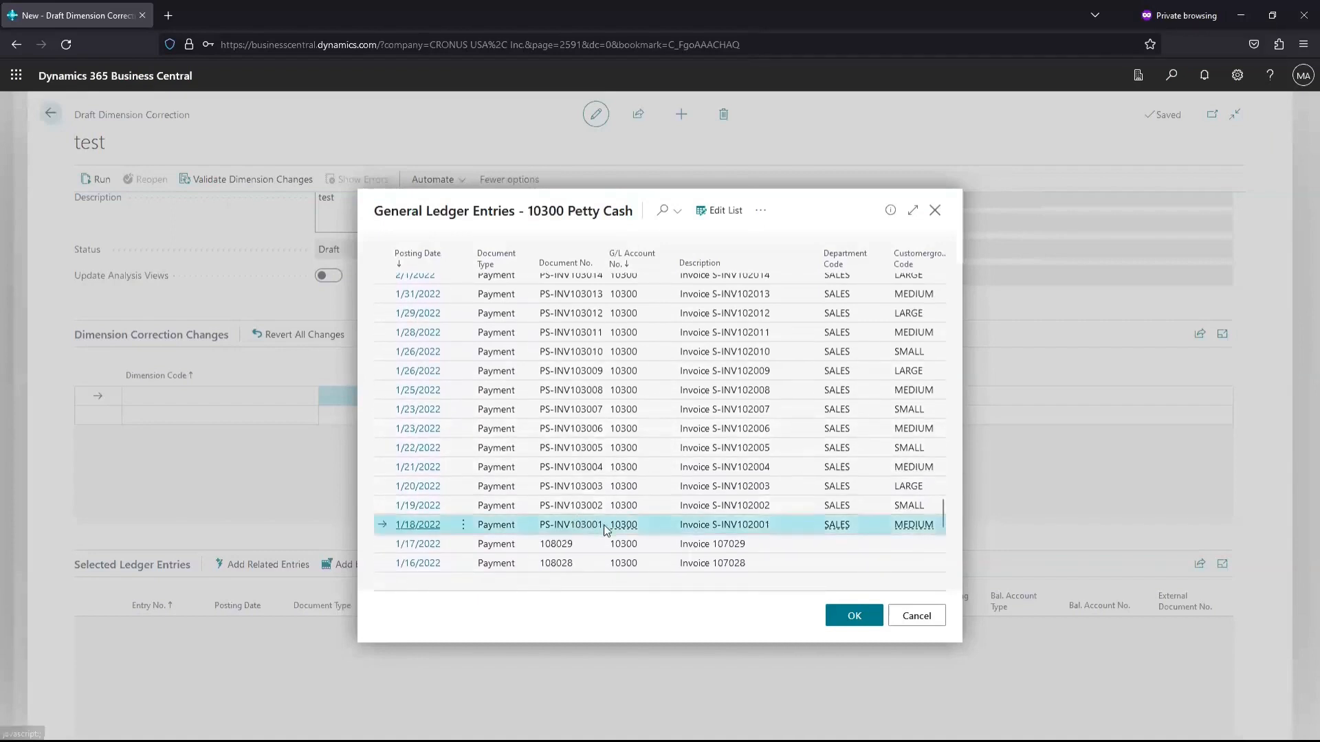
{"action": "left_click", "coordinate": [850, 622]}
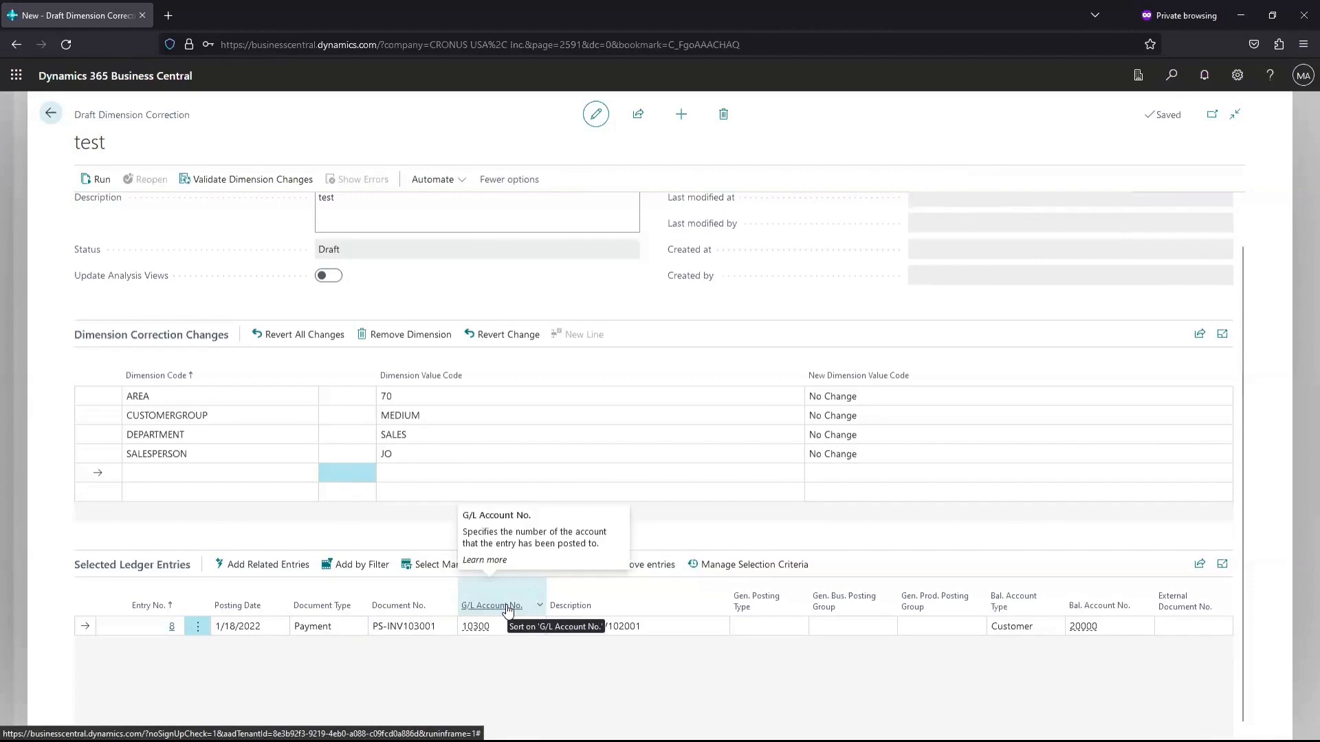
{"action": "left_click", "coordinate": [622, 571]}
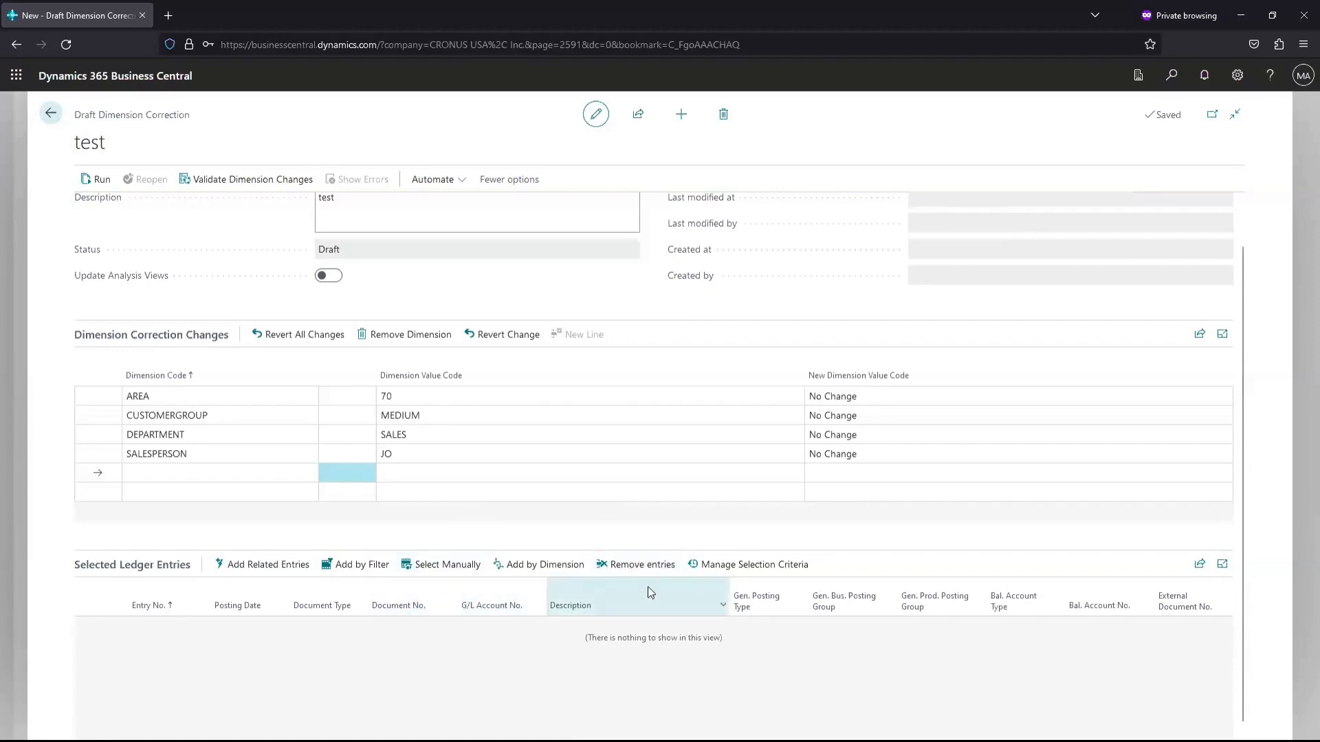
Filter ledger entries to Document Type Invoice and add the PS-INV103001 invoice entry
{"action": "left_click", "coordinate": [432, 562]}
{"action": "scroll", "coordinate": [453, 474], "scroll_direction": "up", "scroll_amount": 5}
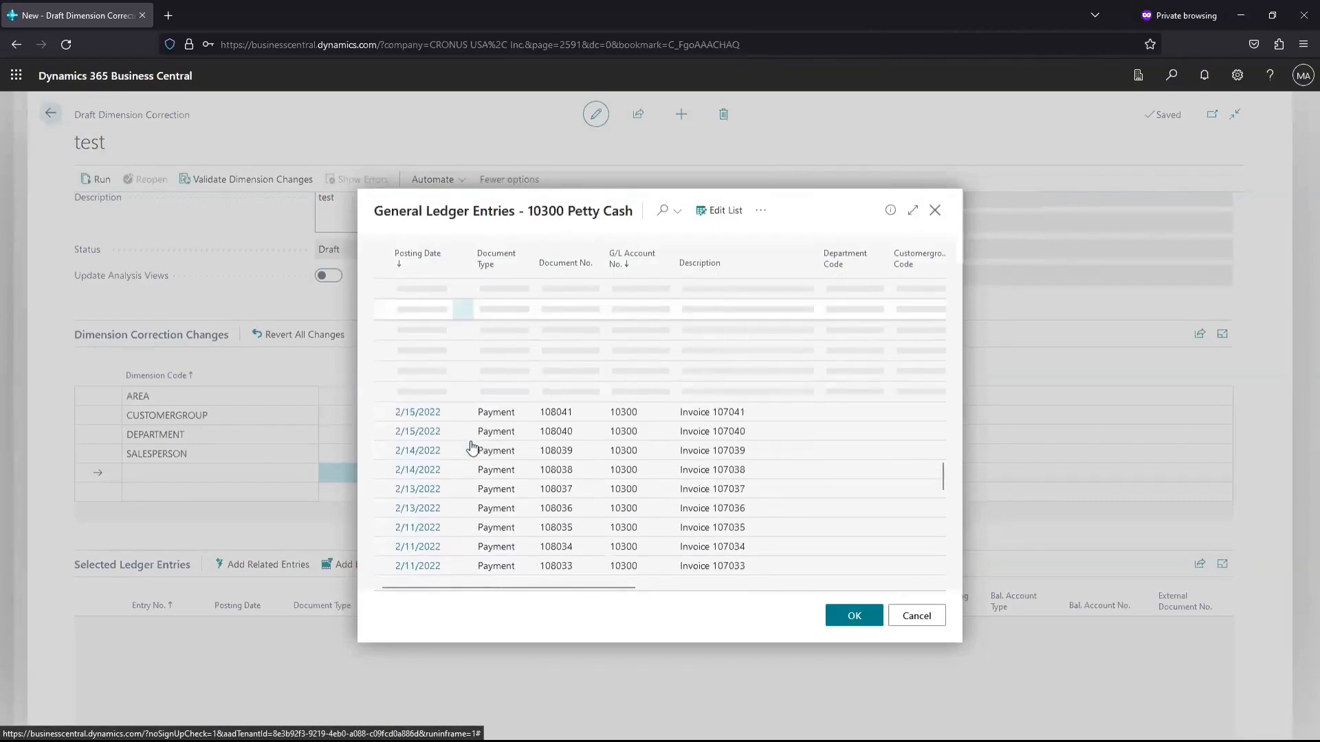
{"action": "scroll", "coordinate": [471, 448], "scroll_direction": "up", "scroll_amount": 10}
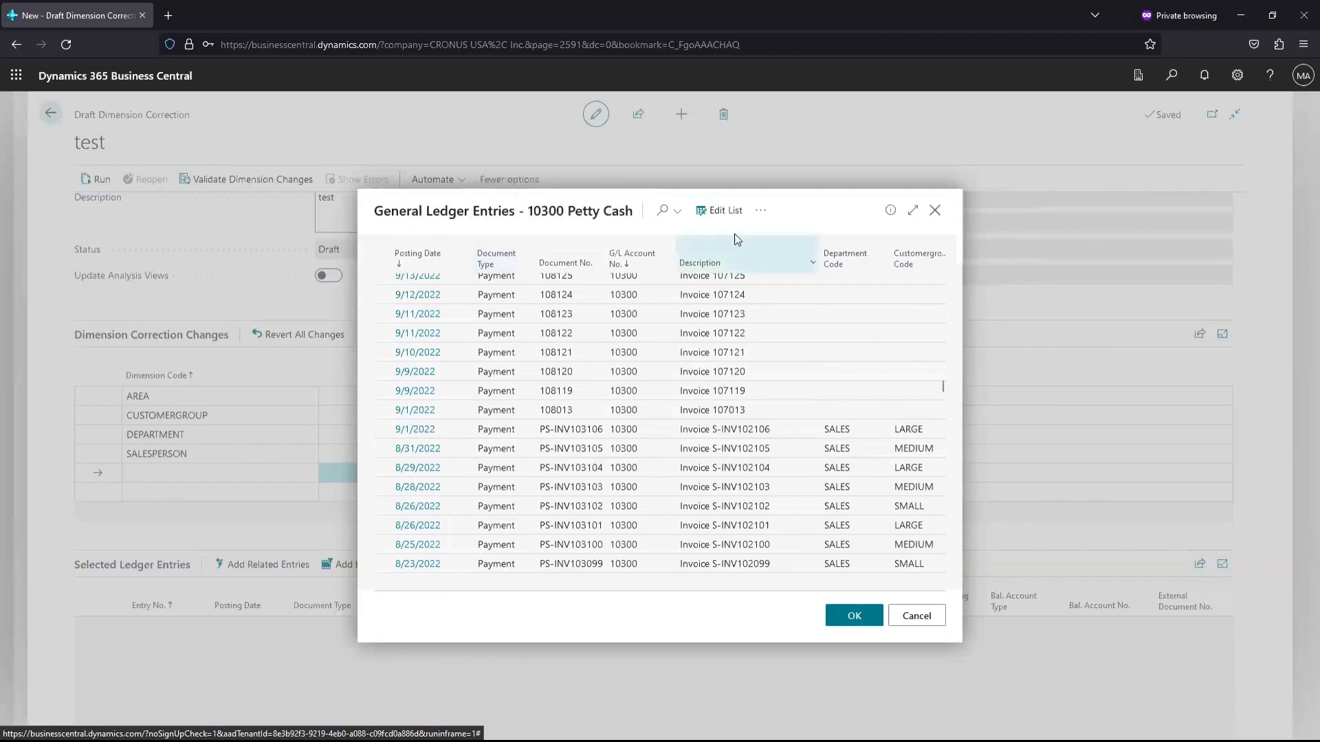
{"action": "left_click", "coordinate": [528, 262]}
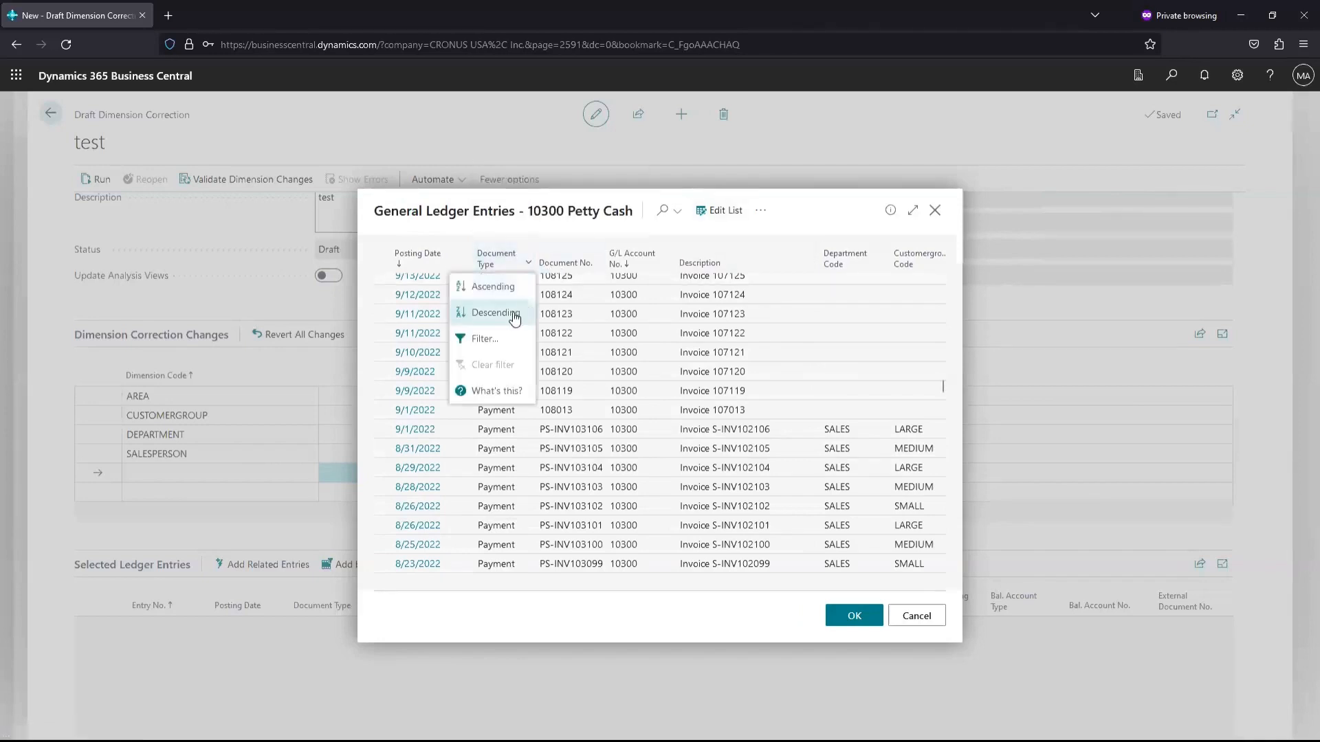
{"action": "left_click", "coordinate": [498, 340]}
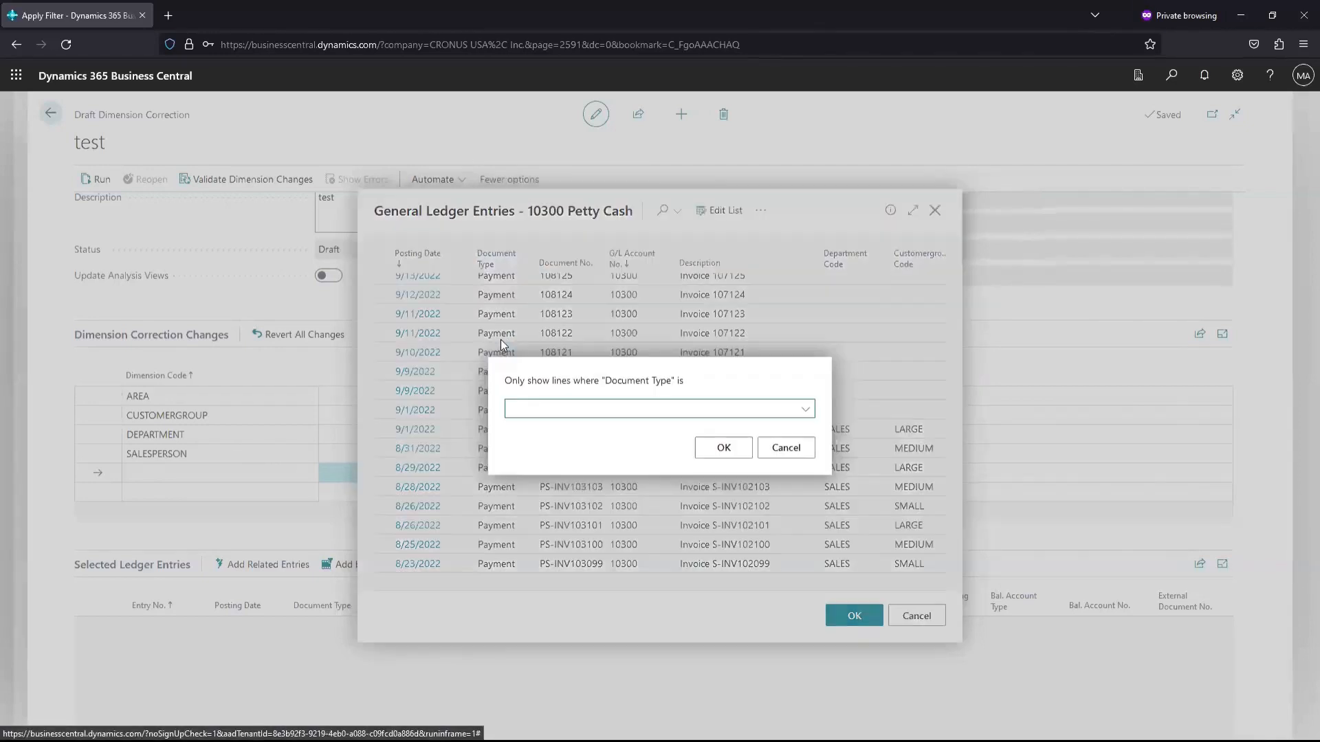
{"action": "left_click", "coordinate": [805, 409]}
{"action": "left_click", "coordinate": [601, 466]}
{"action": "left_click", "coordinate": [724, 453]}
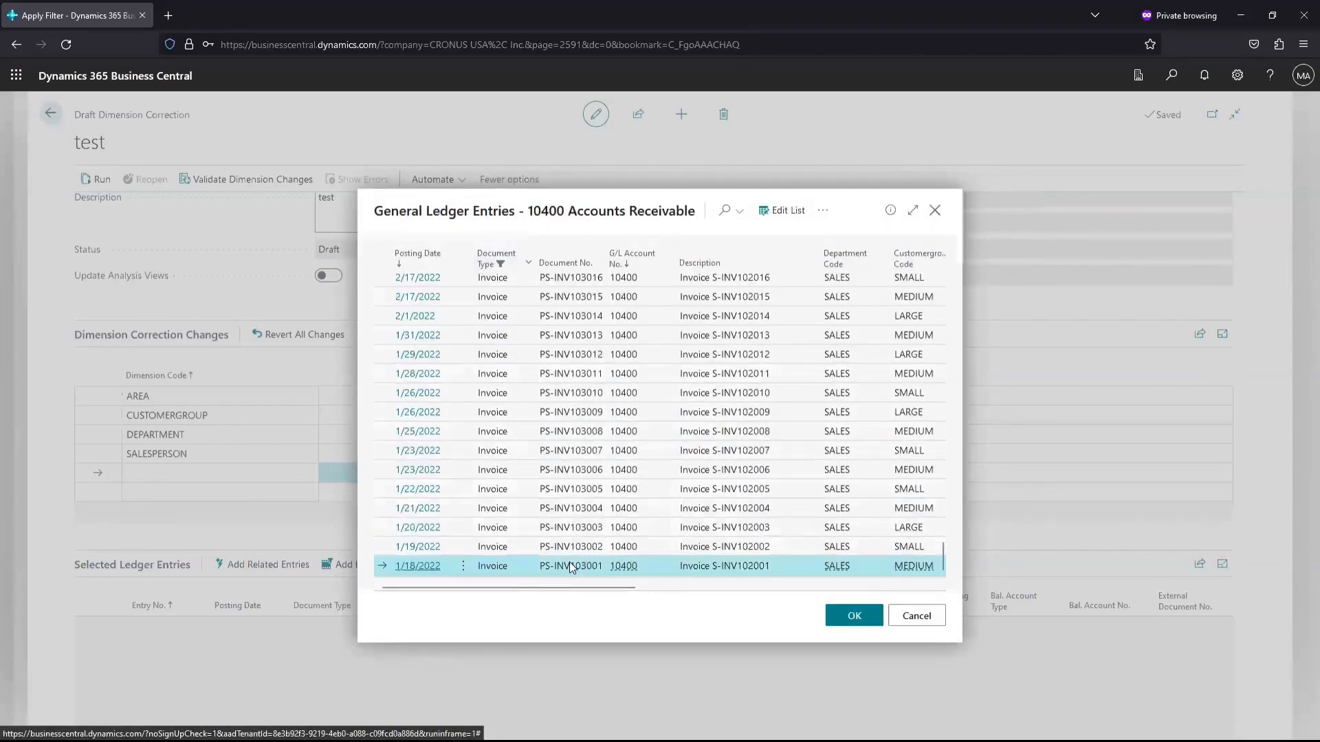
{"action": "left_click", "coordinate": [856, 618]}
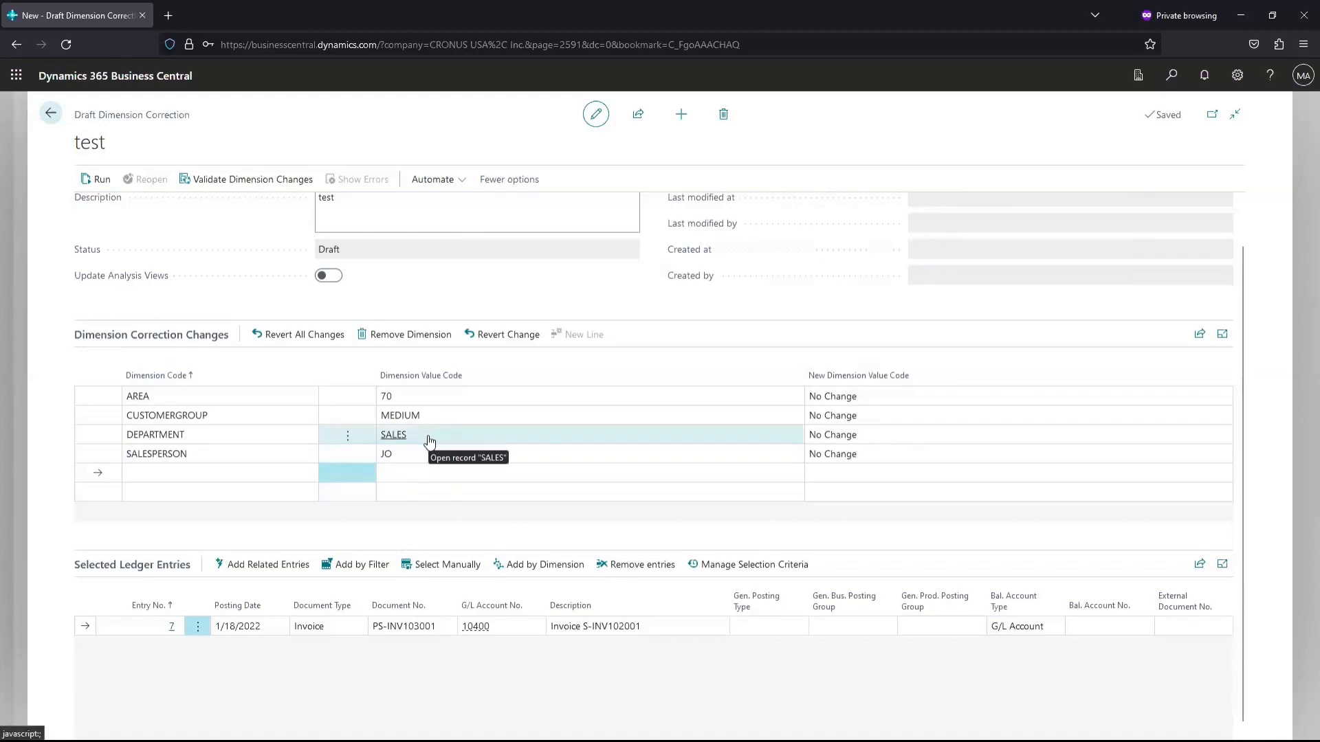
On entry 7's dimension lines, set new value ADM for DEPARTMENT and SMALL for CUSTOMERGROUP
{"action": "left_click", "coordinate": [831, 435]}
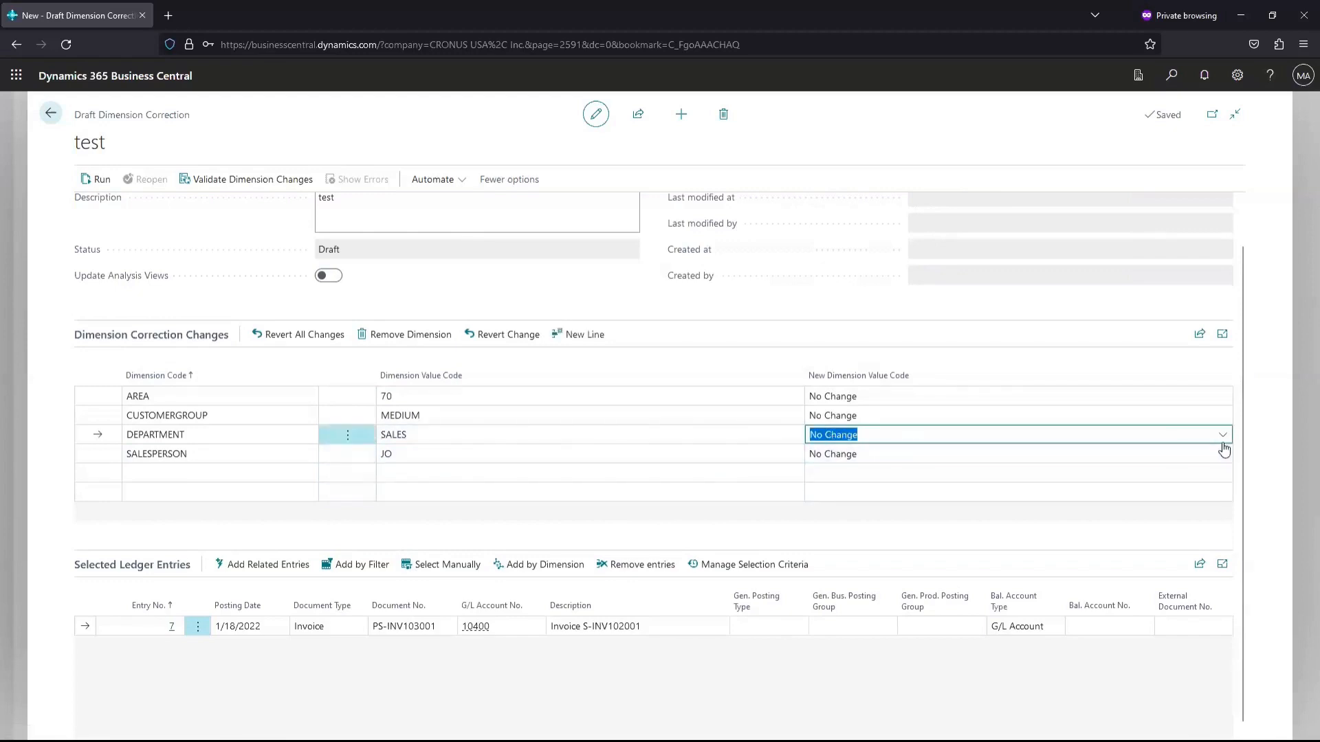
{"action": "left_click", "coordinate": [1222, 435]}
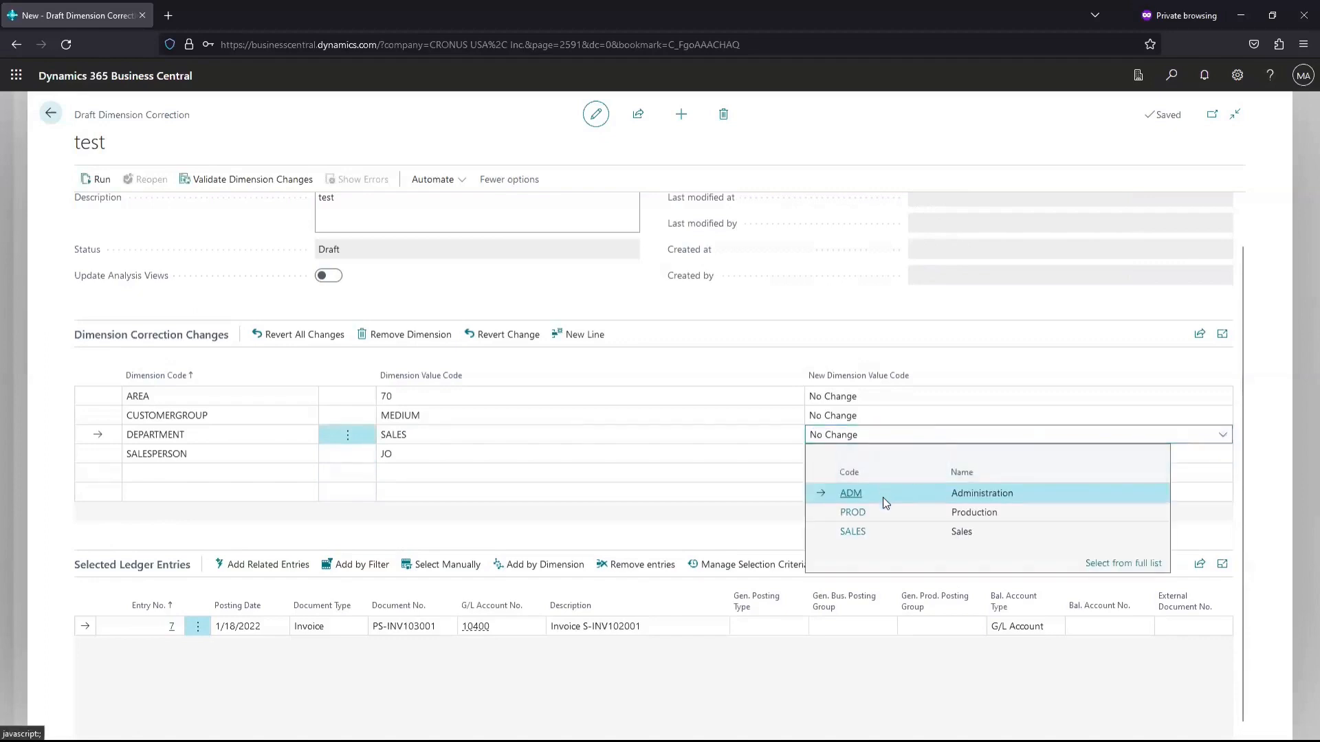
{"action": "left_click", "coordinate": [957, 496]}
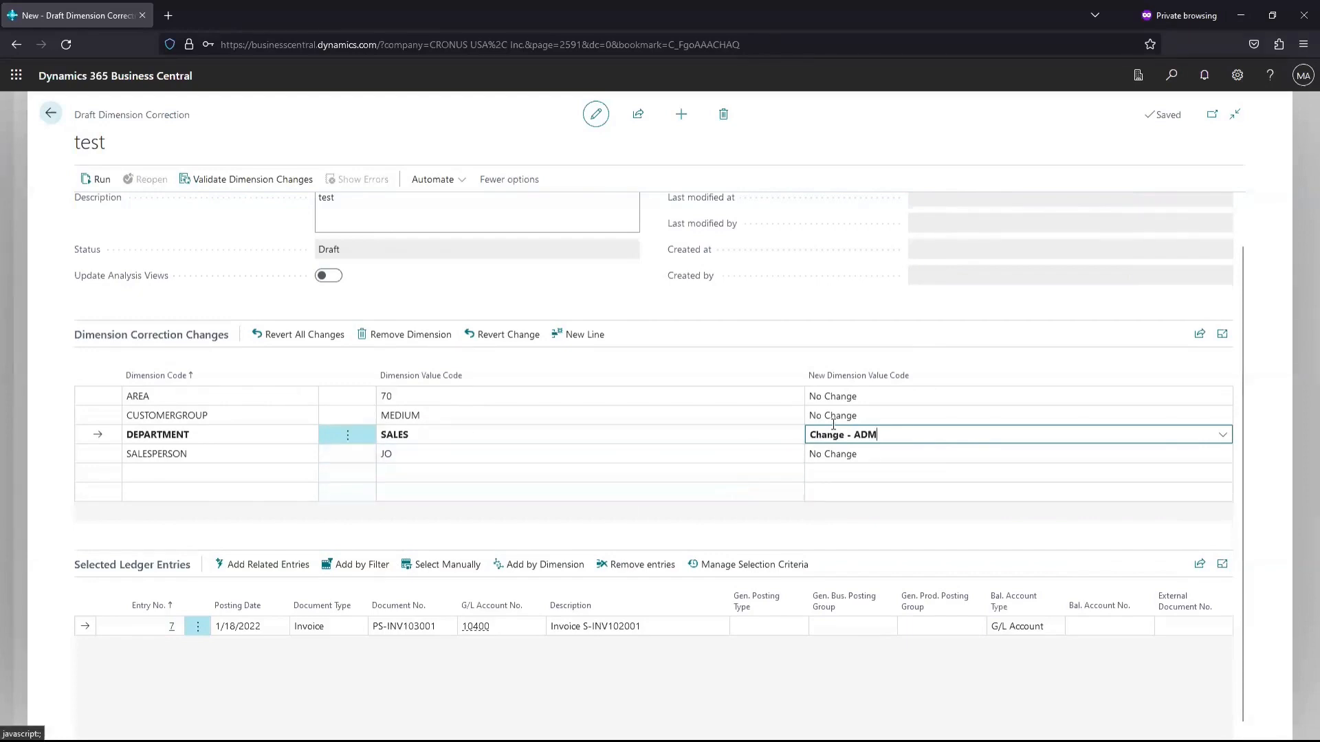
{"action": "left_click", "coordinate": [838, 422]}
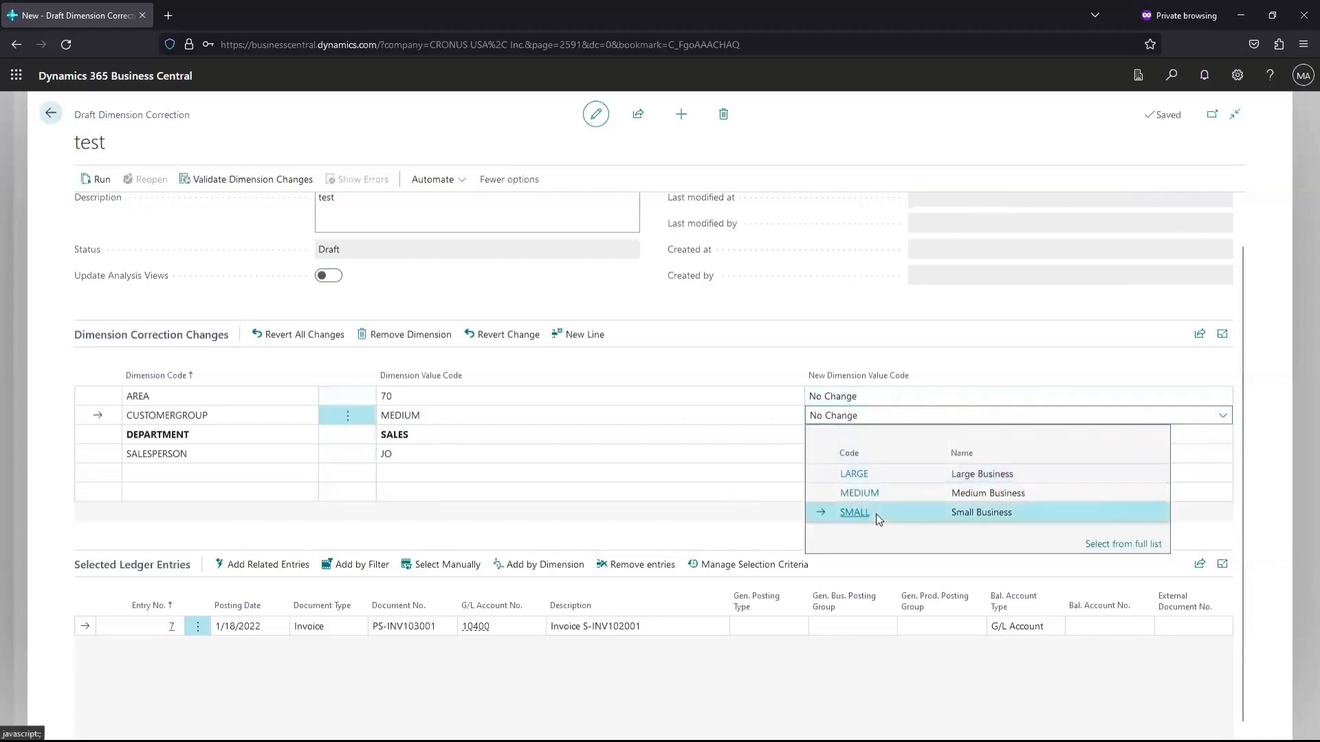
{"action": "left_click", "coordinate": [876, 514]}
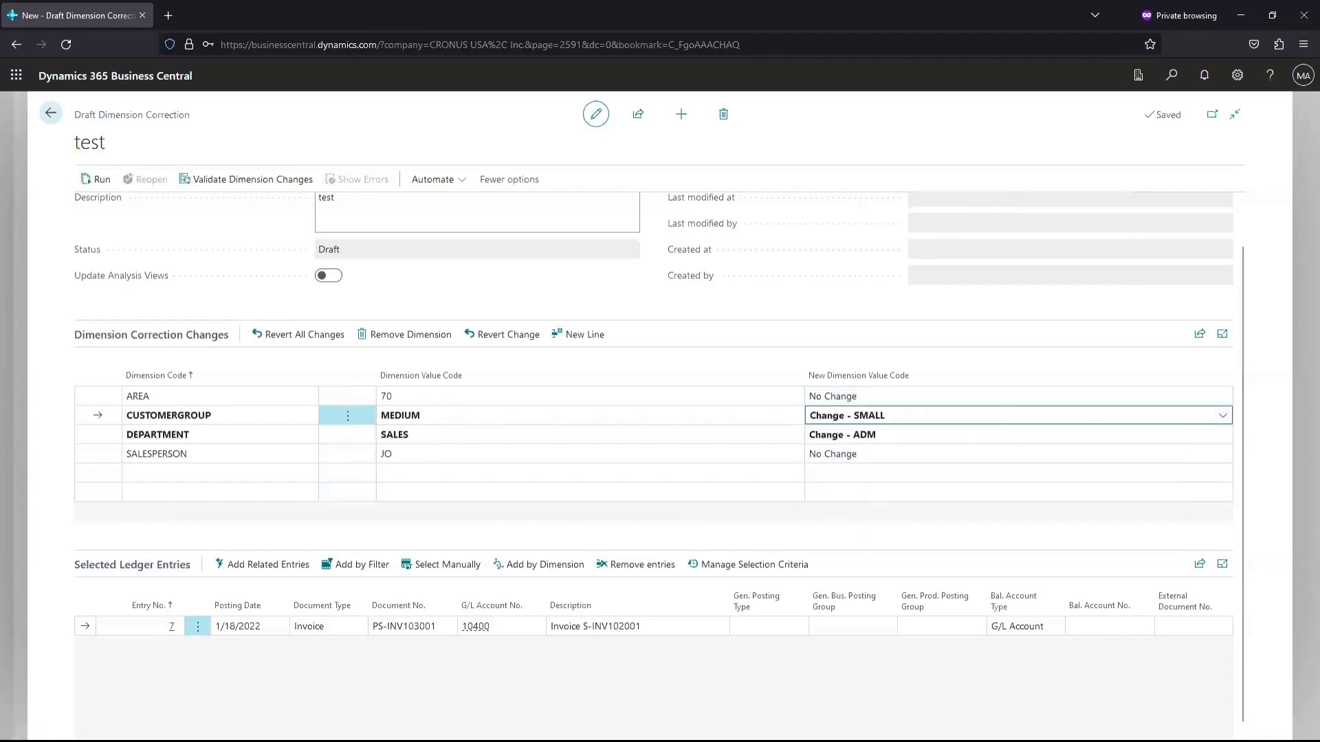
Add the invoice's related ledger entries to the test correction and acknowledge the dimension-change reset
{"action": "left_click", "coordinate": [267, 561]}
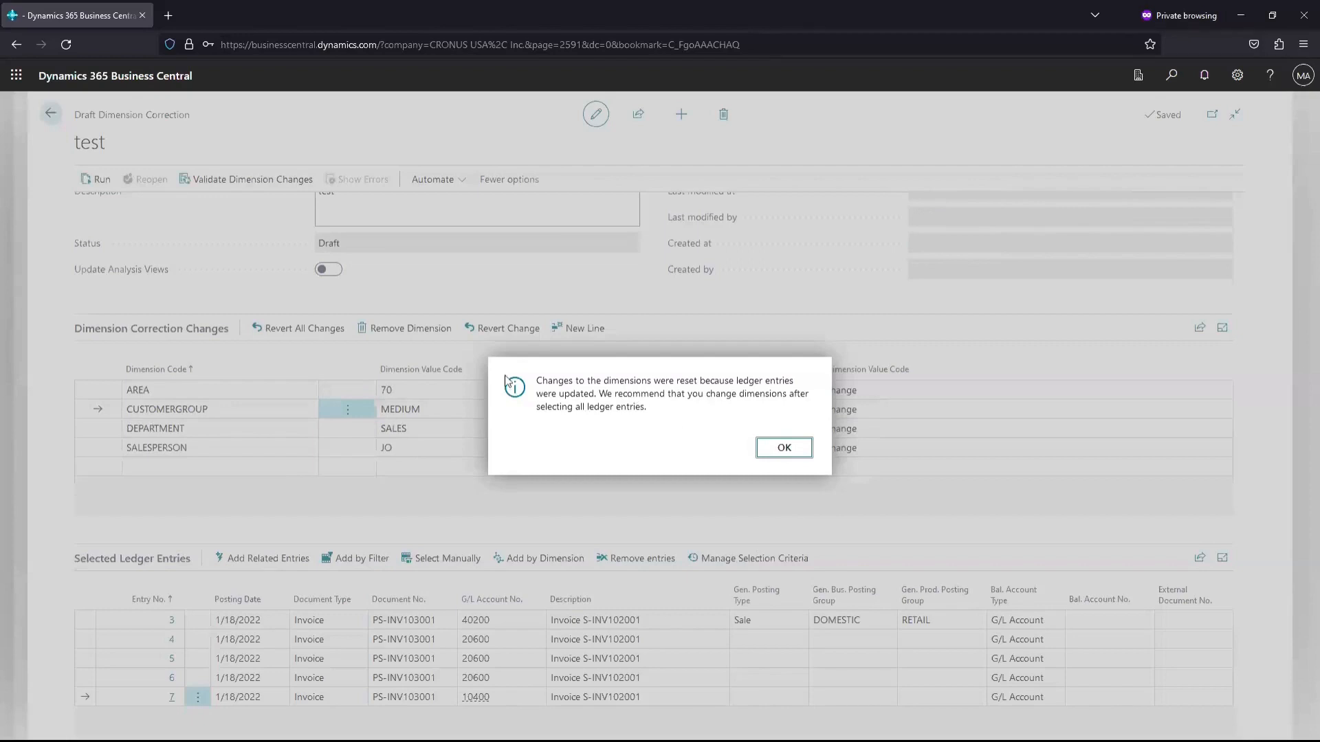
{"action": "left_click", "coordinate": [782, 448]}
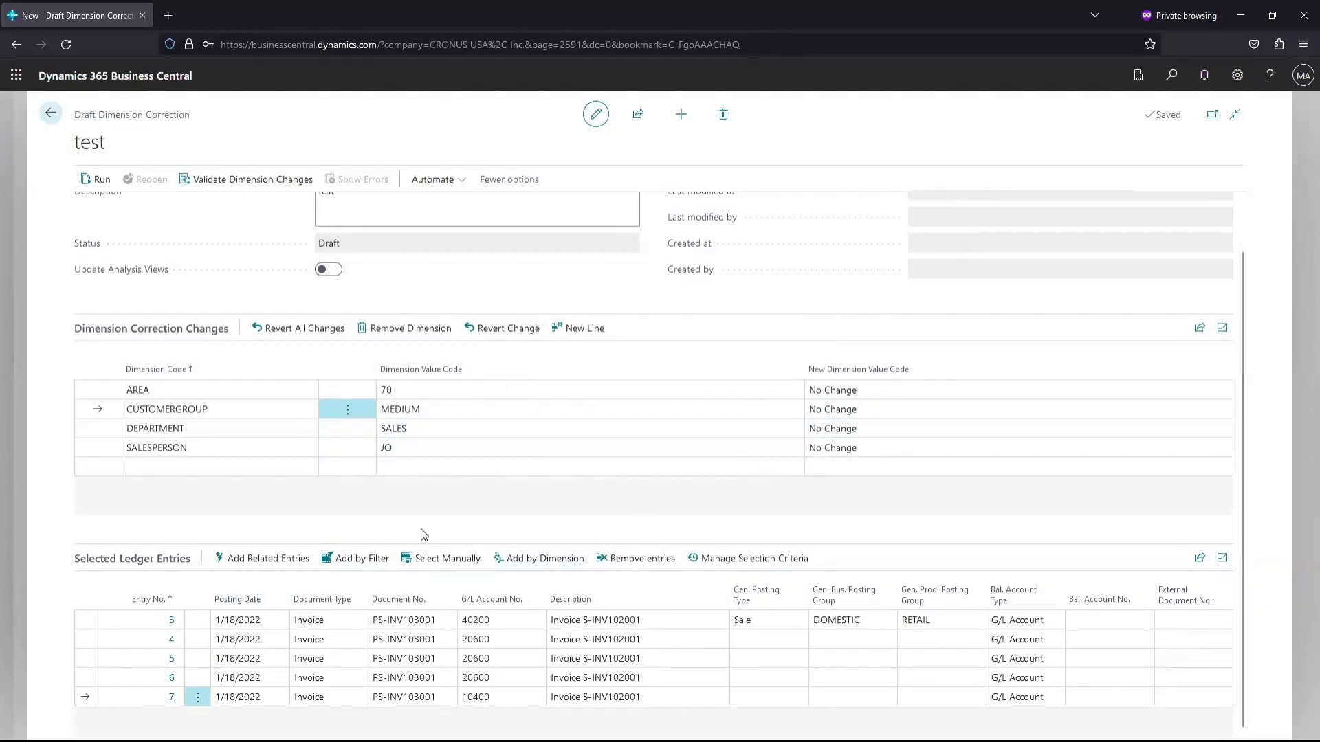
{"action": "scroll", "coordinate": [423, 535], "scroll_direction": "down", "scroll_amount": 1}
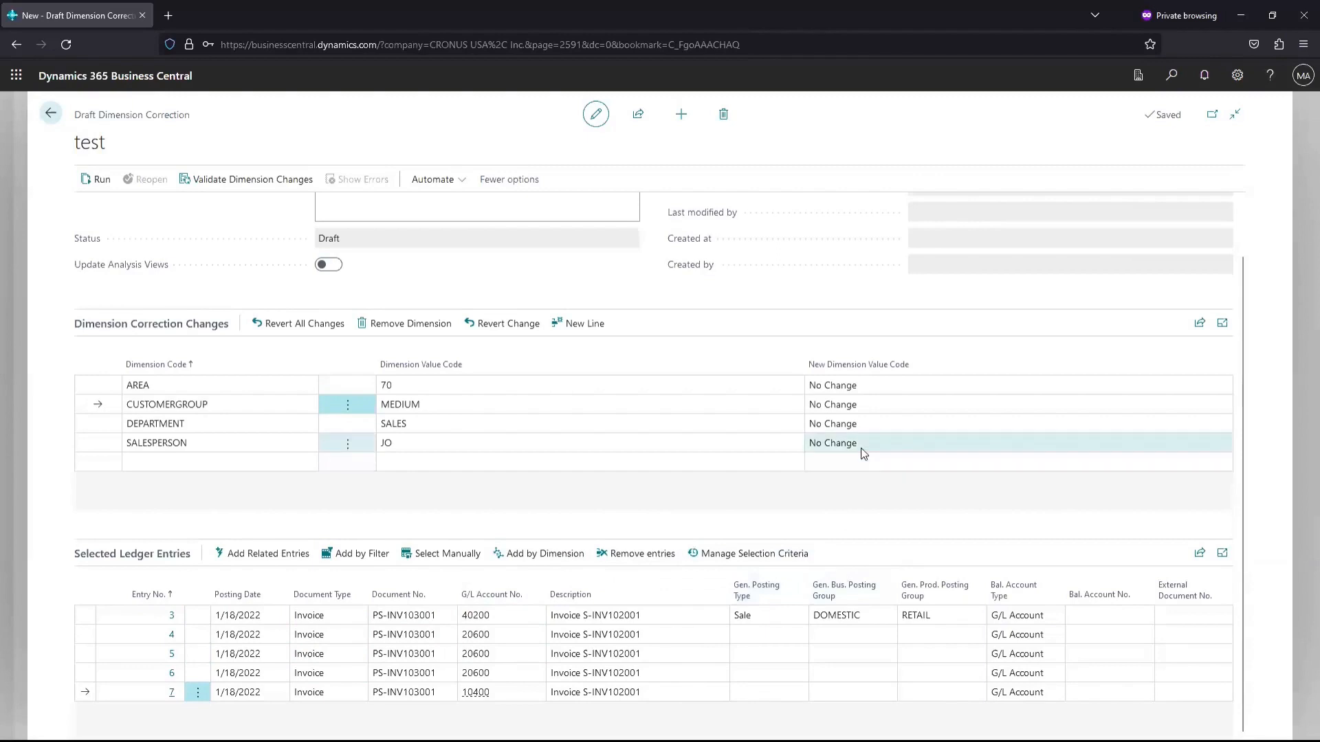
Set the new DEPARTMENT value to ADM and the new CUSTOMERGROUP value to SMALL
{"action": "left_click", "coordinate": [910, 431]}
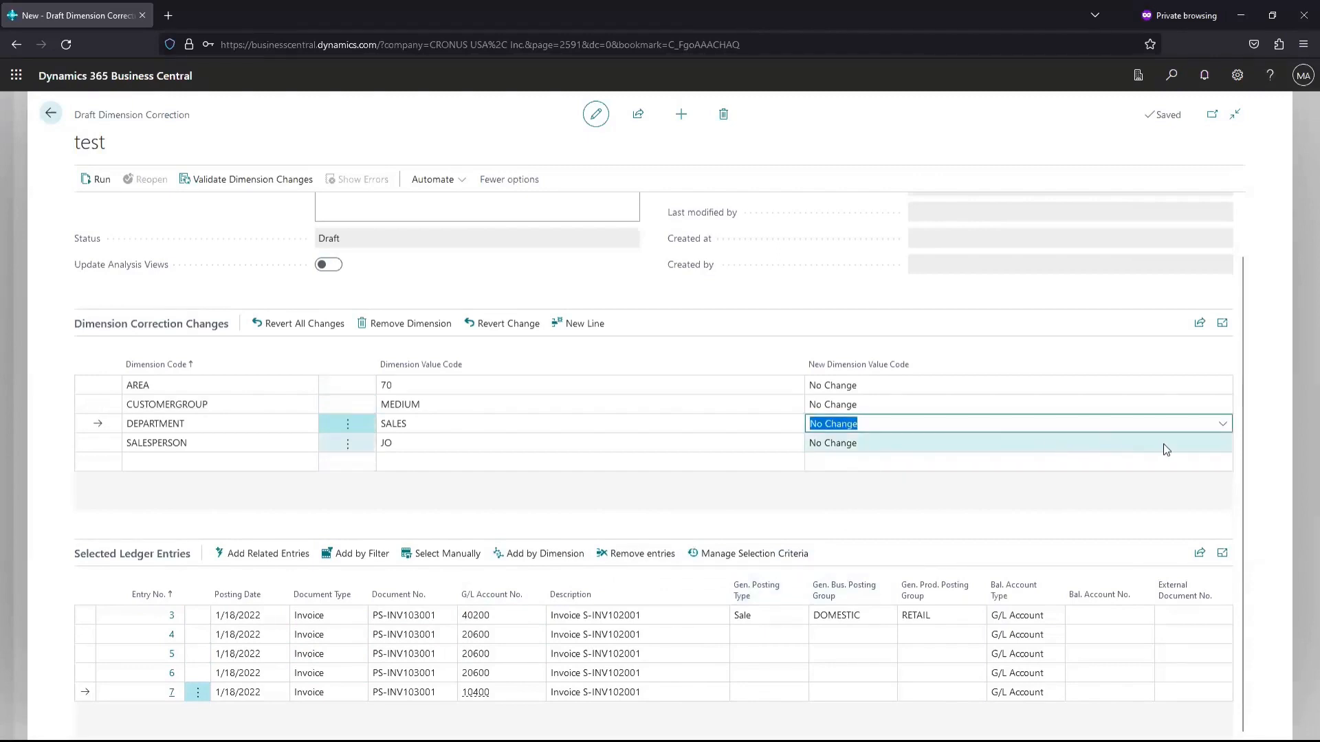
{"action": "left_click", "coordinate": [1223, 424]}
{"action": "left_click", "coordinate": [867, 480]}
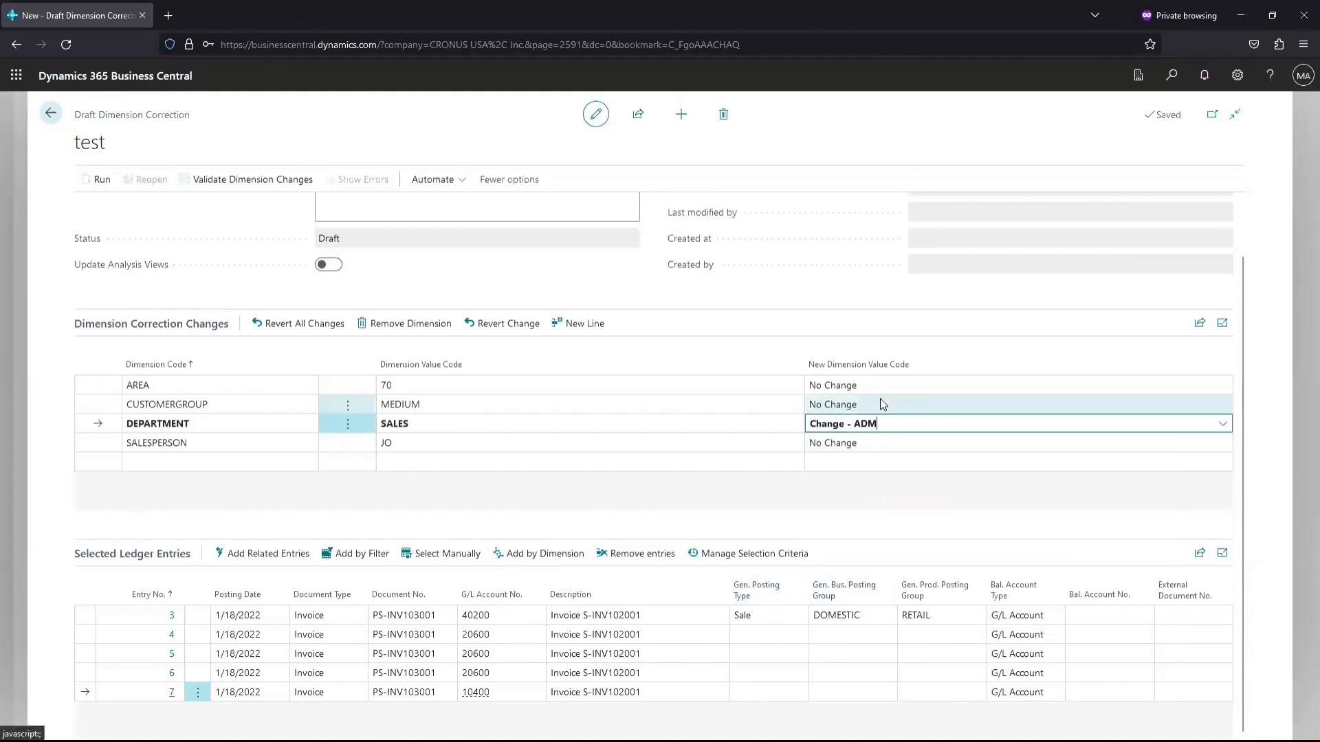
{"action": "left_click", "coordinate": [881, 404]}
{"action": "left_click", "coordinate": [1223, 404]}
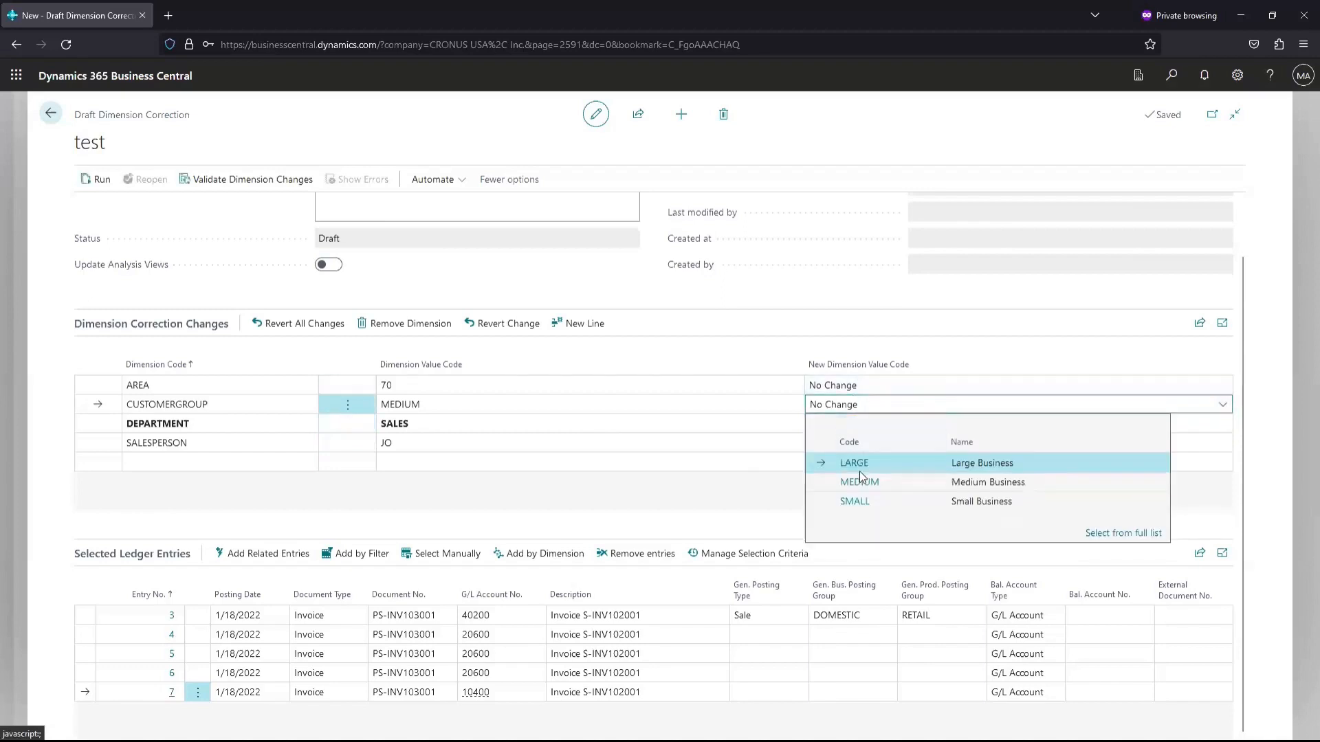
{"action": "left_click", "coordinate": [864, 499]}
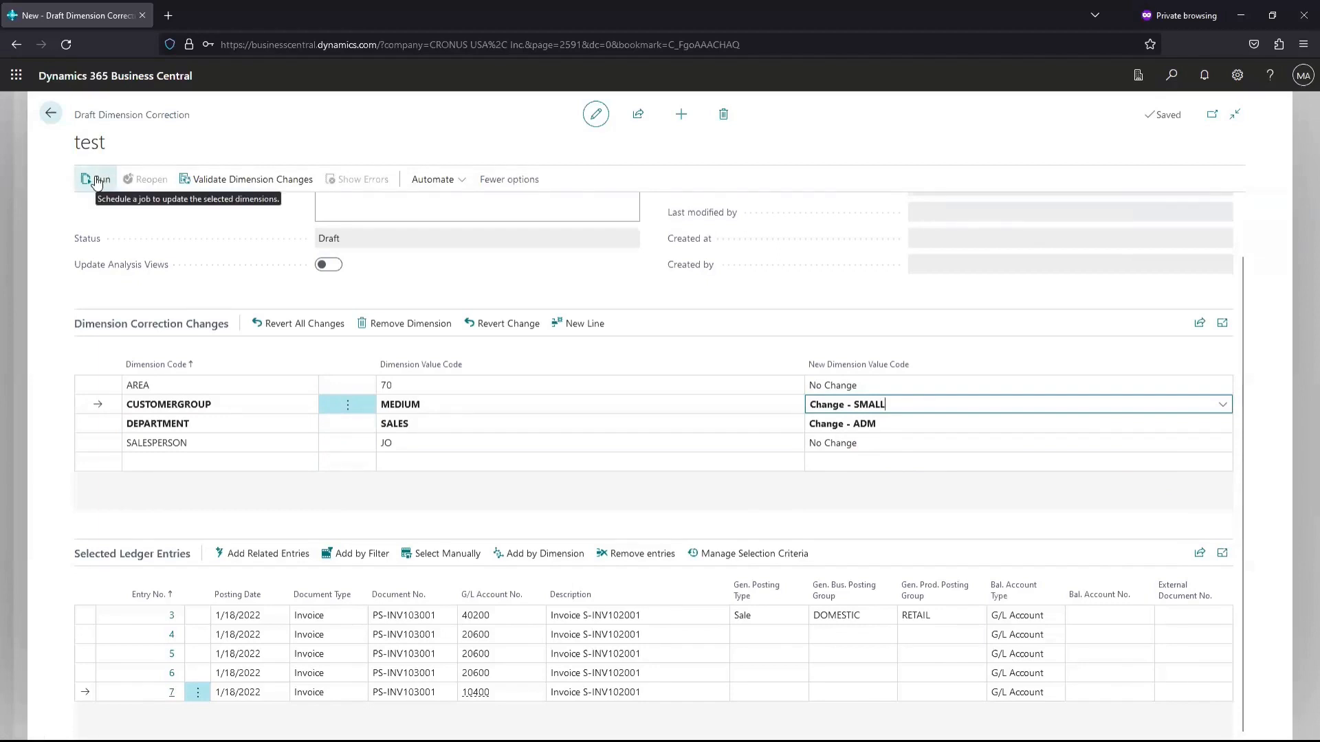
Run the test dimension correction with Run immediately switched on
{"action": "left_click", "coordinate": [98, 180]}
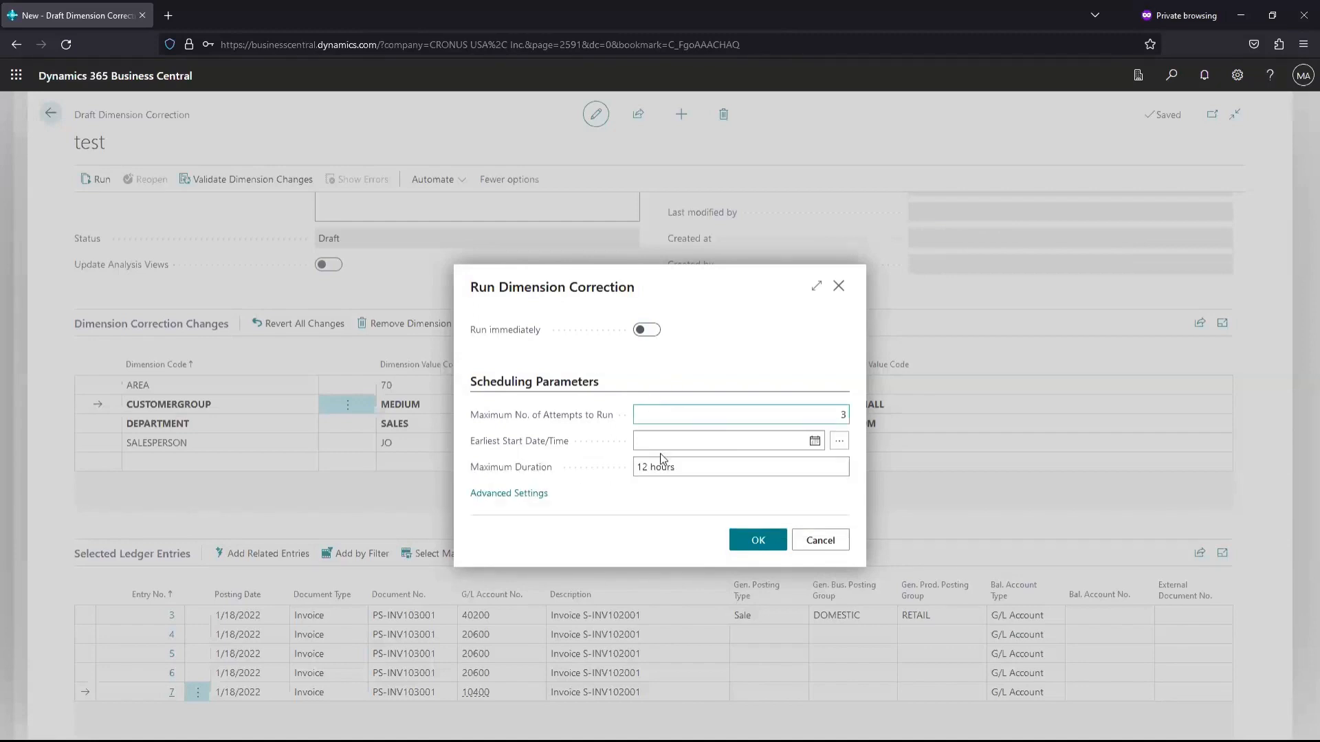
{"action": "left_click", "coordinate": [645, 330]}
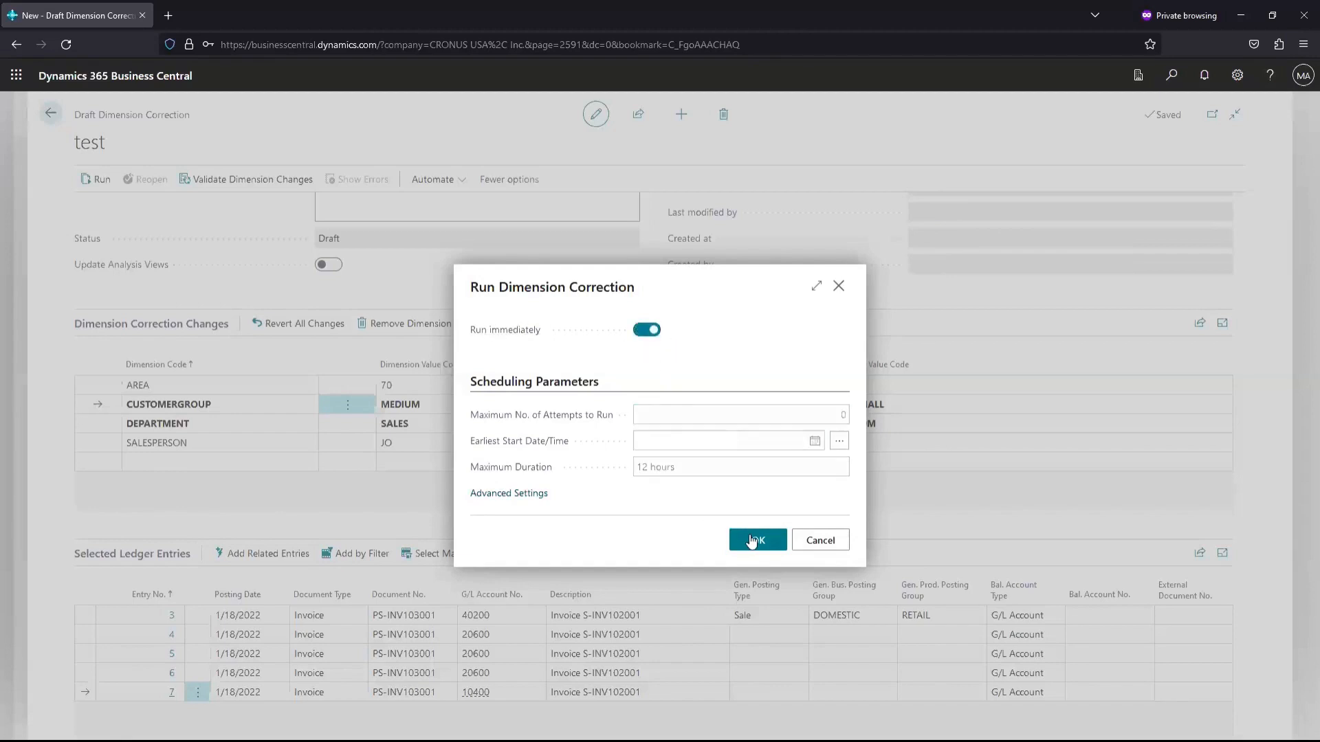
{"action": "left_click", "coordinate": [752, 542]}
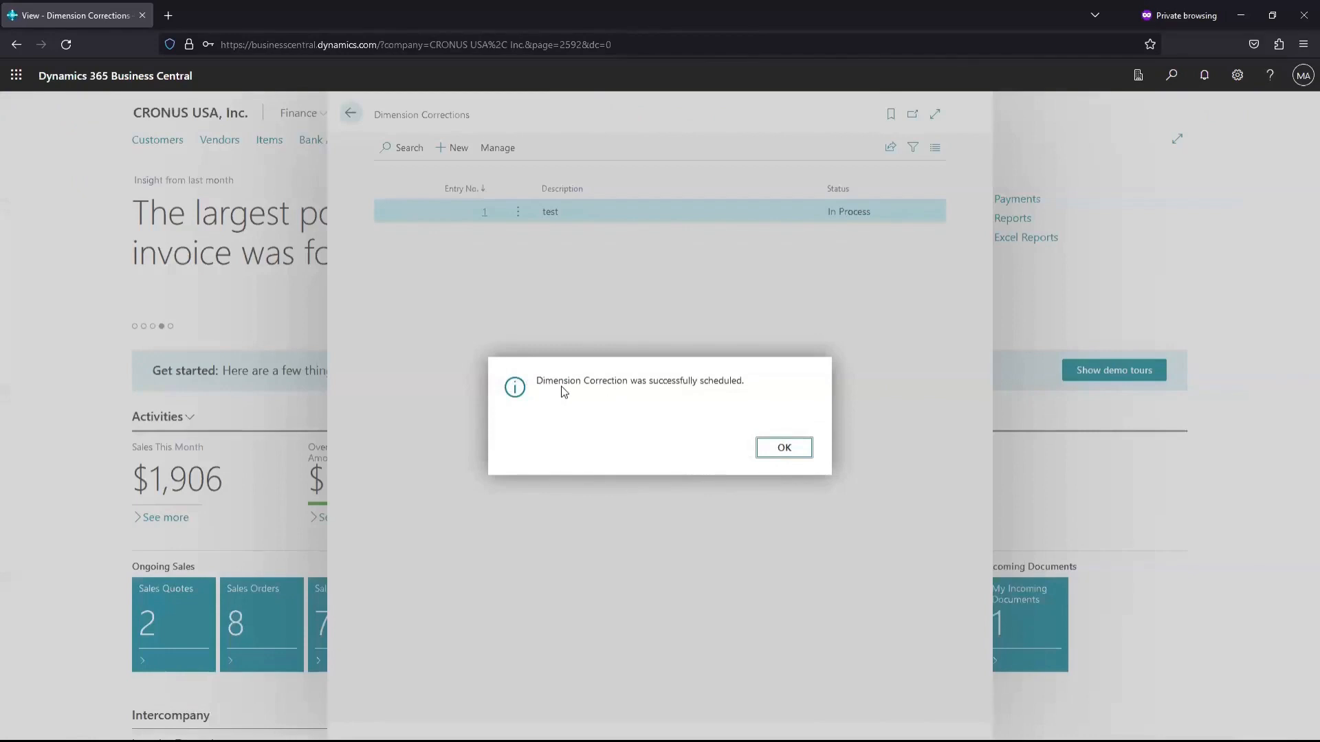
Dismiss the 'successfully scheduled' message so Dimension Correction 1, test, shows Completed
{"action": "left_click", "coordinate": [782, 449]}
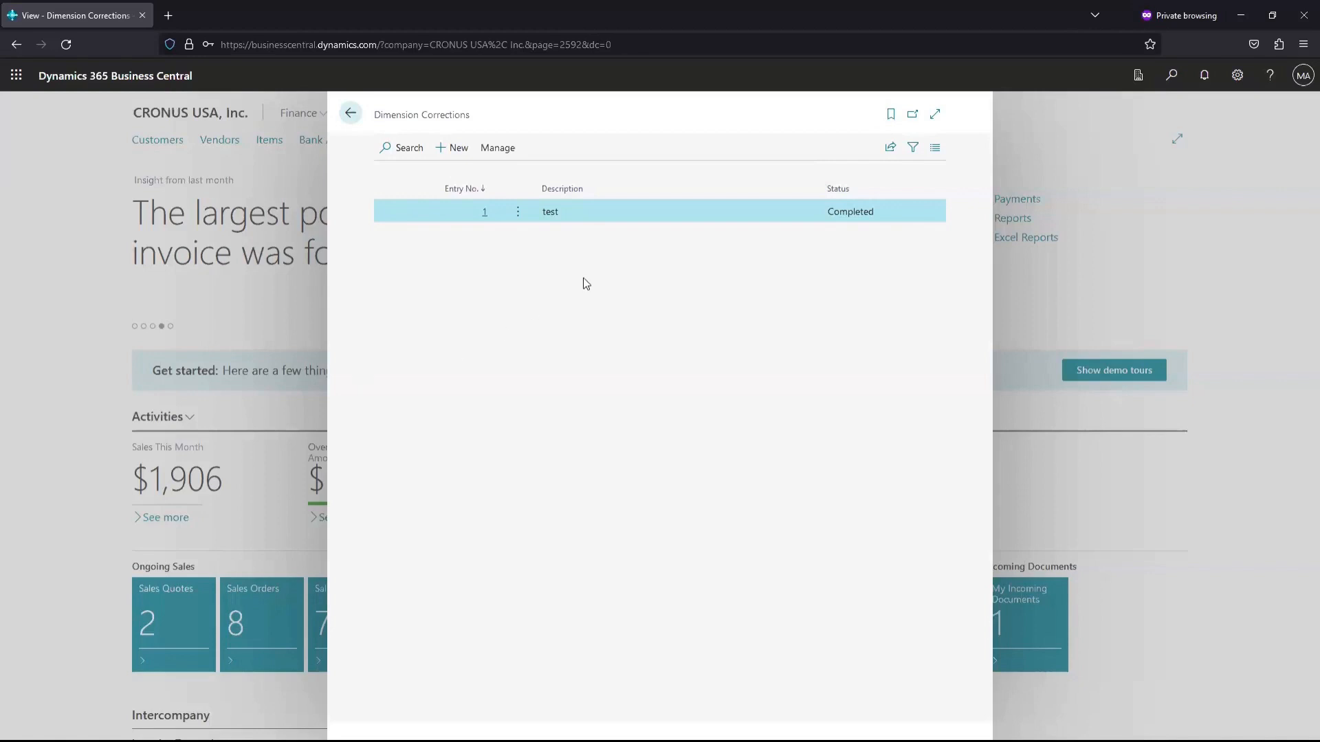
{"action": "left_click", "coordinate": [1172, 74]}
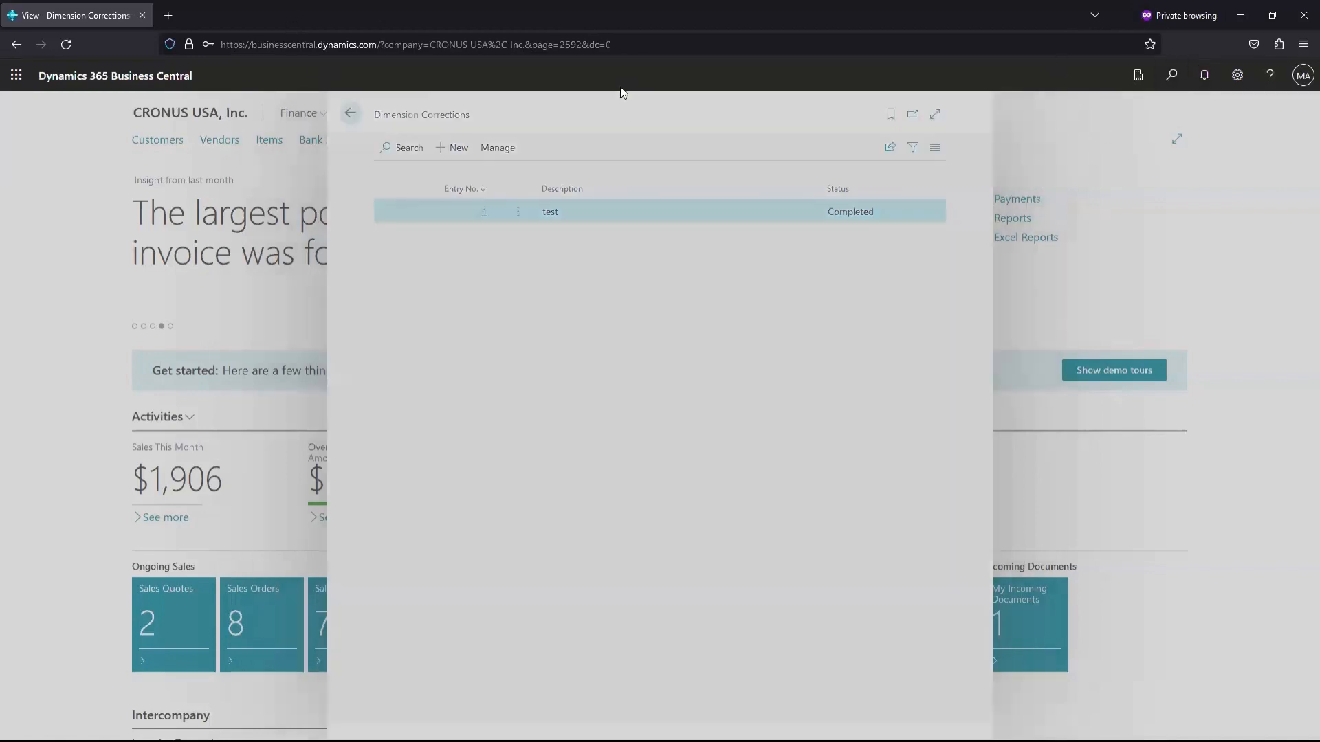
Open General Ledger Entries via 'gen led e' and filter Document Type to Invoice
{"action": "type", "text": "gen"}
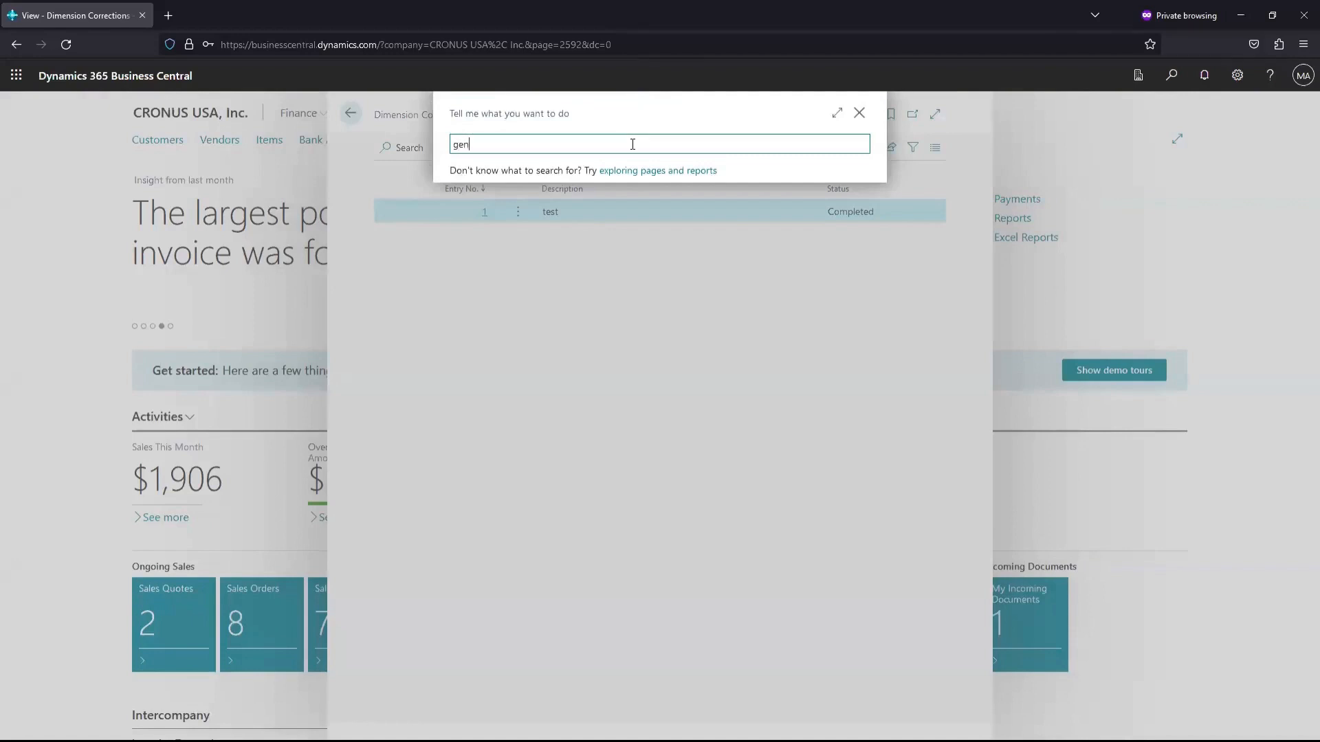
{"action": "type", "text": " led e"}
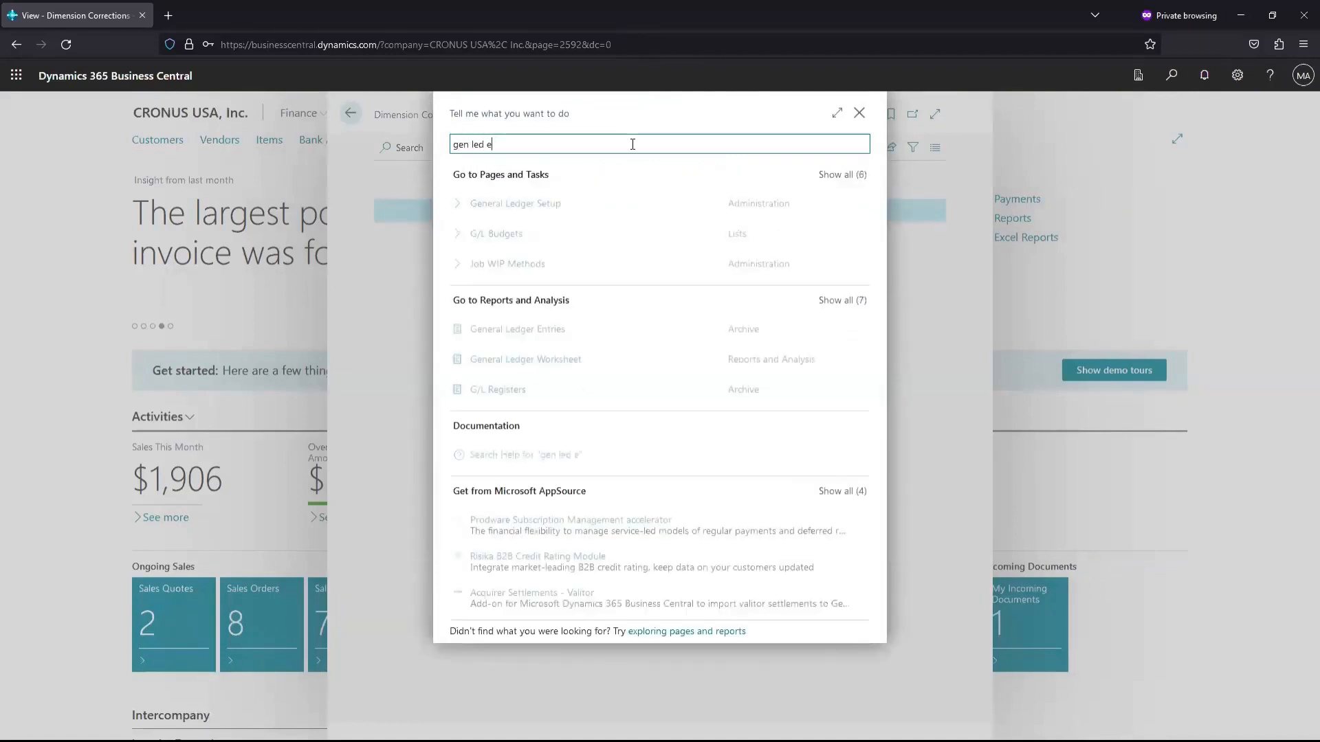
{"action": "left_click", "coordinate": [541, 316]}
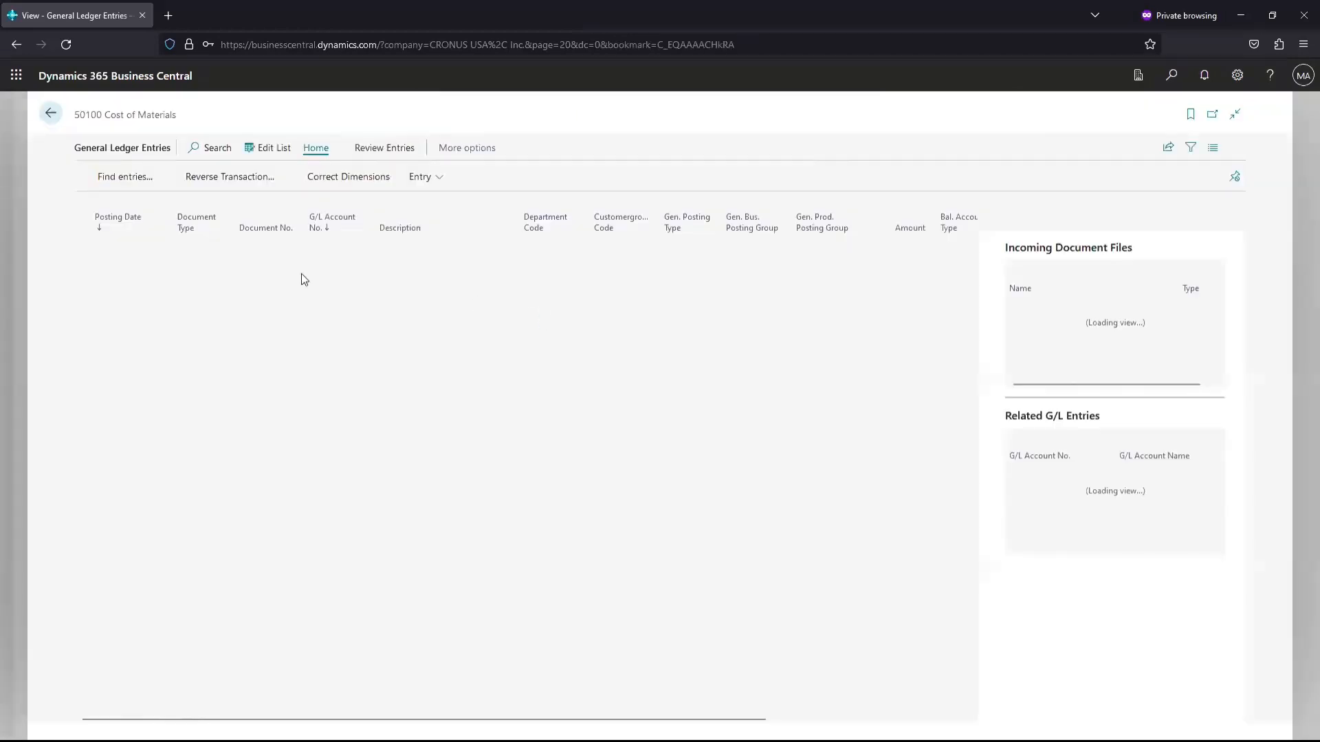
{"action": "left_click", "coordinate": [226, 229]}
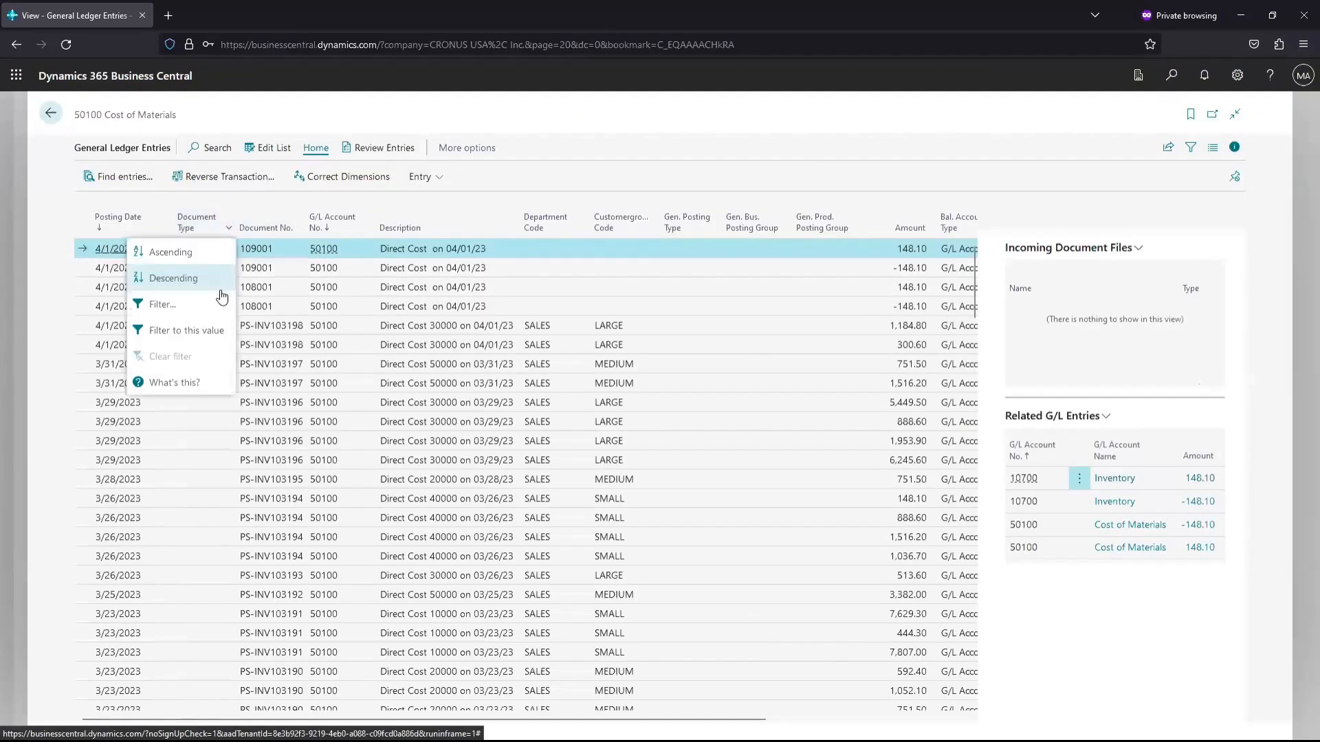
{"action": "left_click", "coordinate": [193, 297]}
{"action": "left_click", "coordinate": [136, 305]}
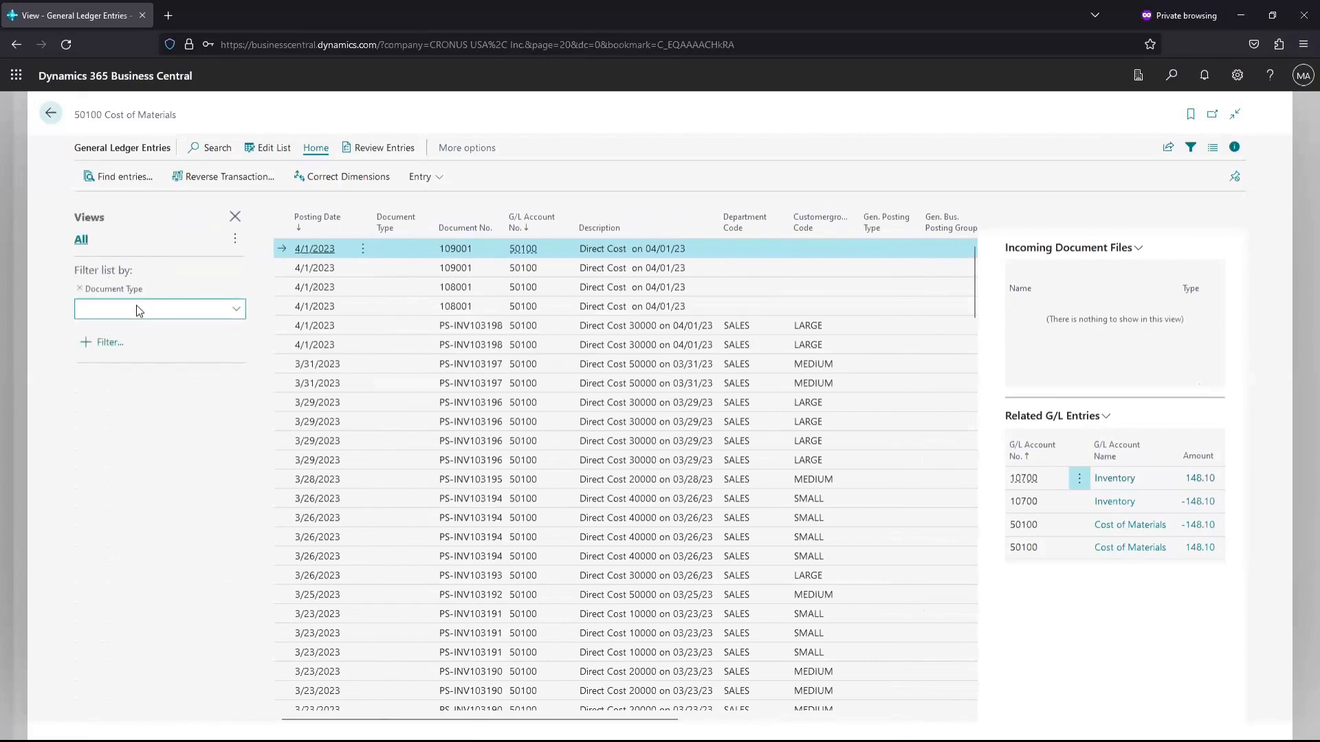
{"action": "left_click", "coordinate": [119, 380]}
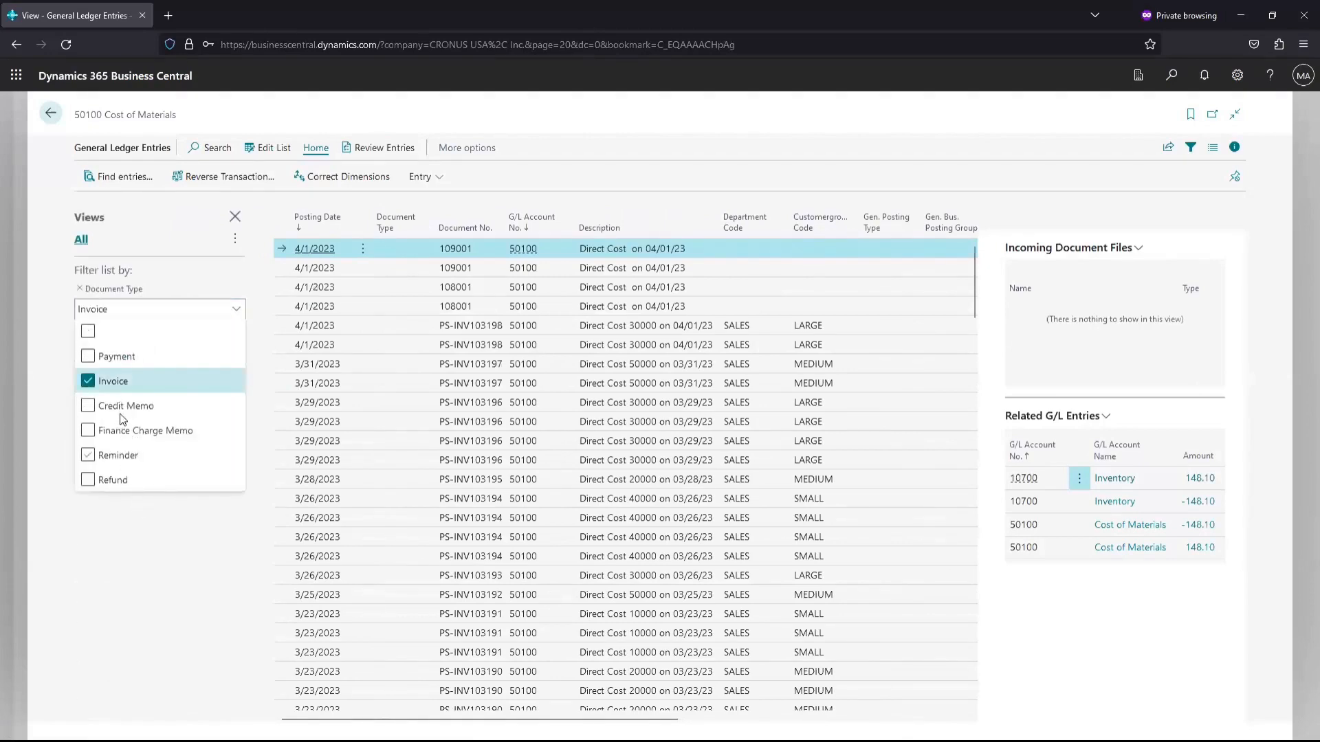
Add a Document No. filter of *3001 to show only PS-INV103001's entries
{"action": "left_click", "coordinate": [99, 341]}
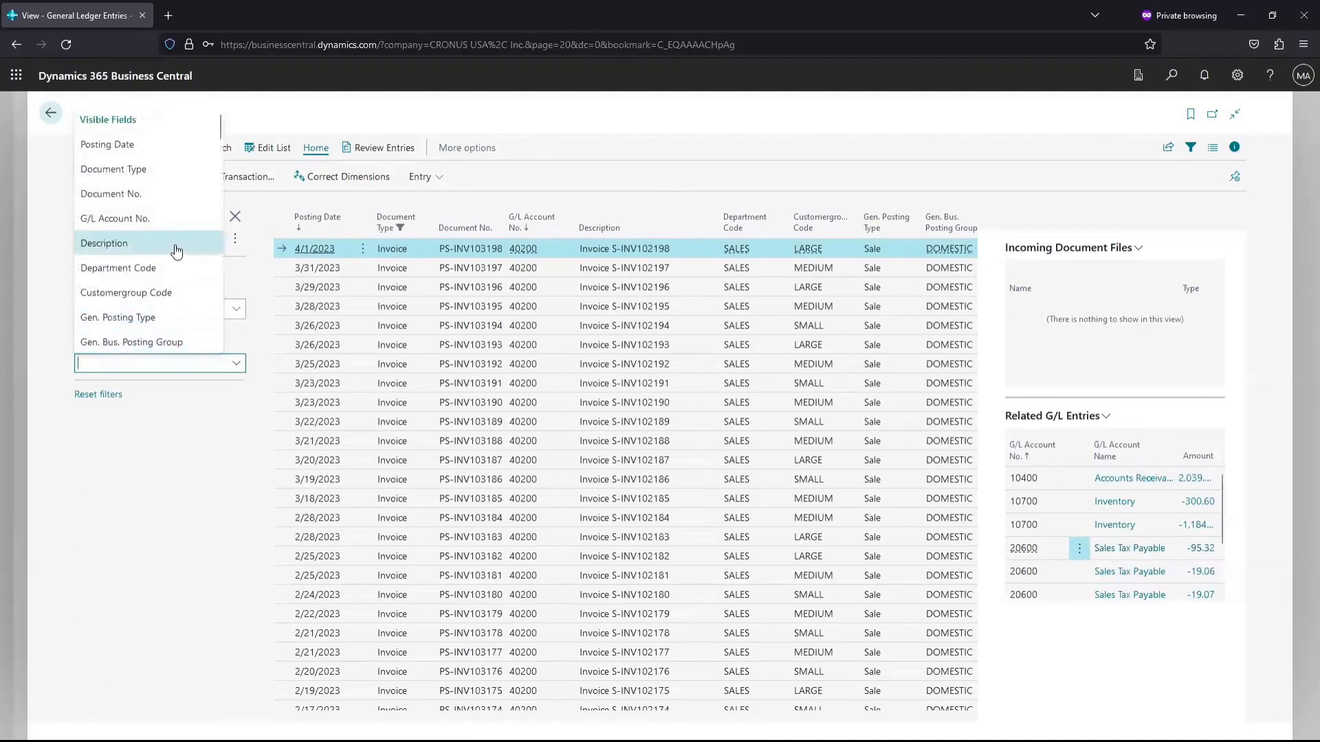
{"action": "left_click", "coordinate": [142, 195]}
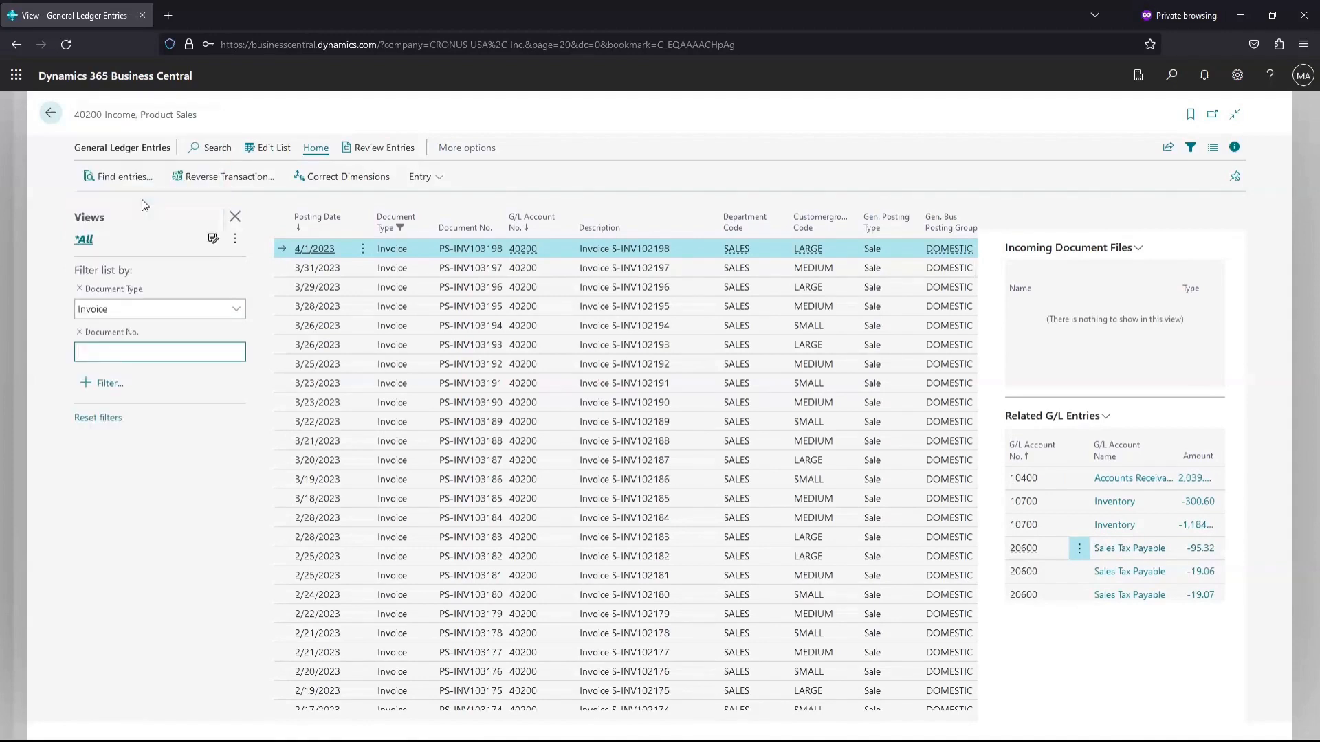
{"action": "type", "text": "1"}
{"action": "key", "text": "Return"}
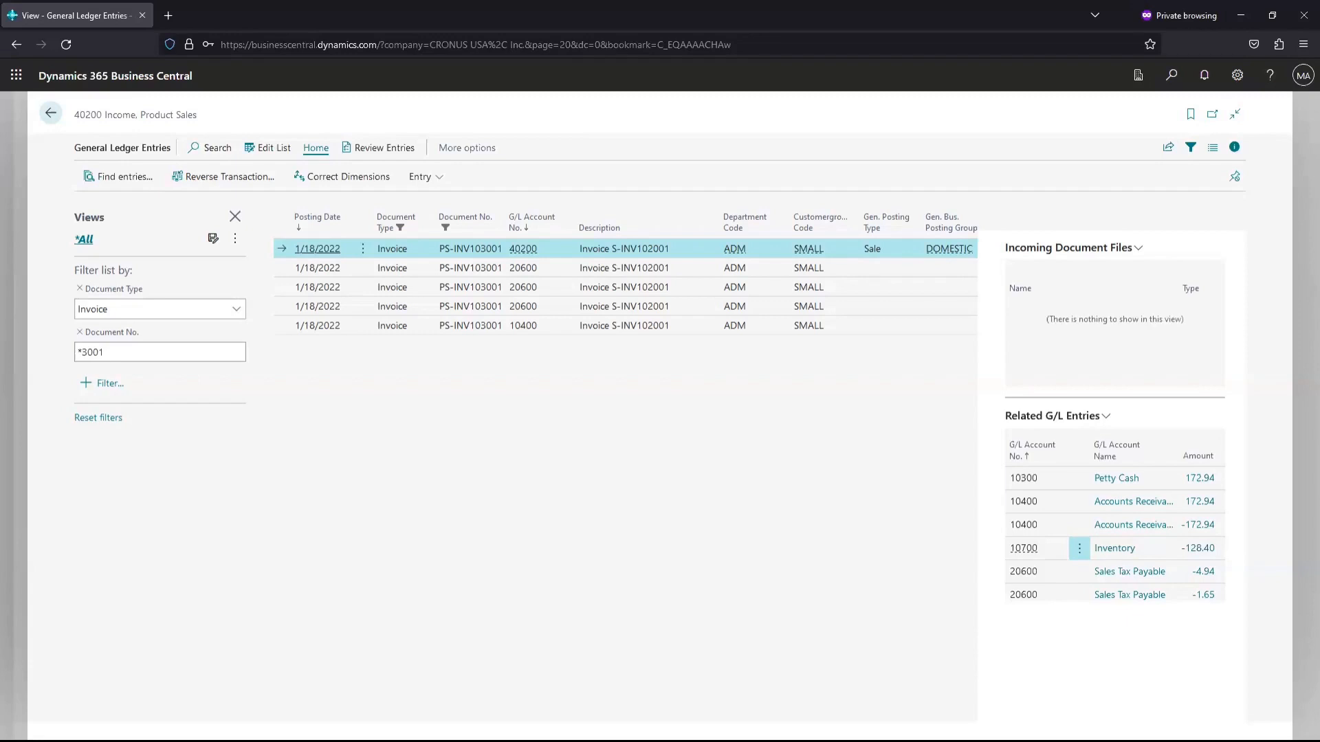
Open Dimension Correction Settings via 'dimen corr', leaving Dimensions Blocked For Correction empty
{"action": "left_click", "coordinate": [1171, 77]}
{"action": "type", "text": "d"}
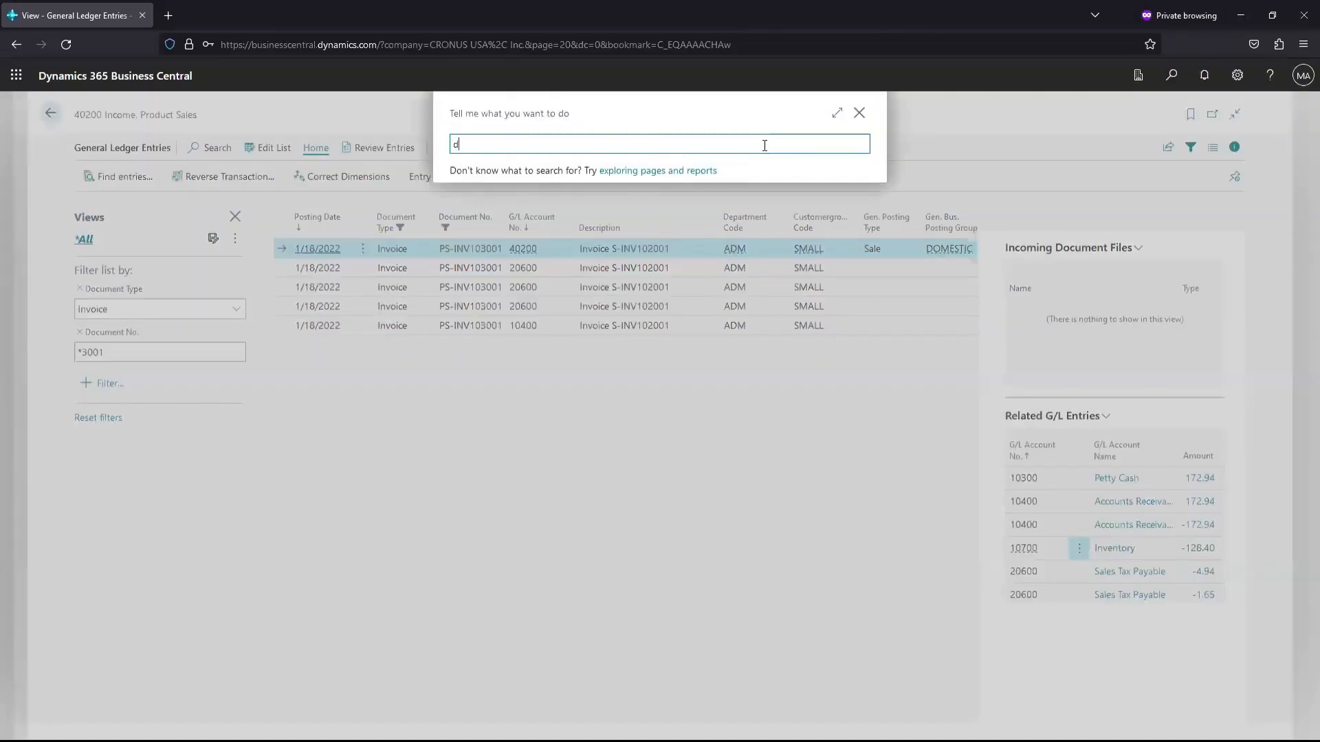
{"action": "type", "text": "imen c"}
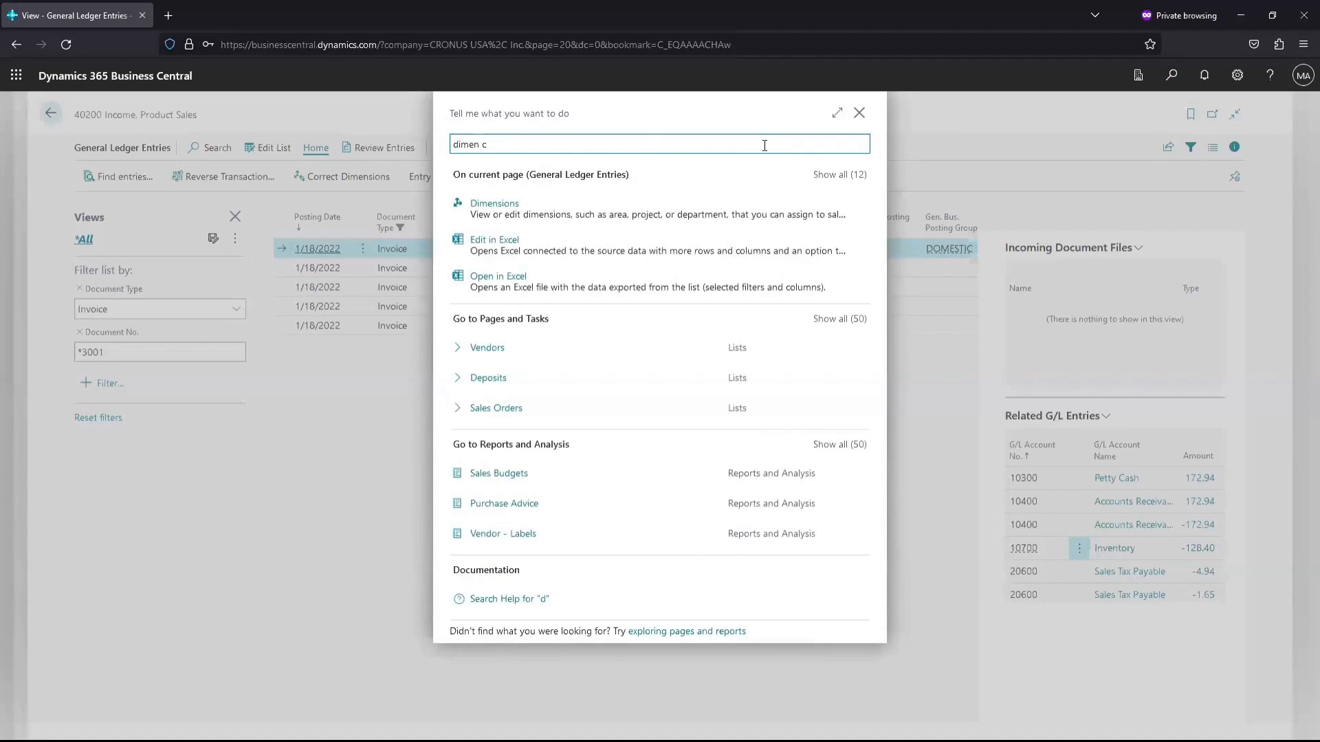
{"action": "type", "text": "or"}
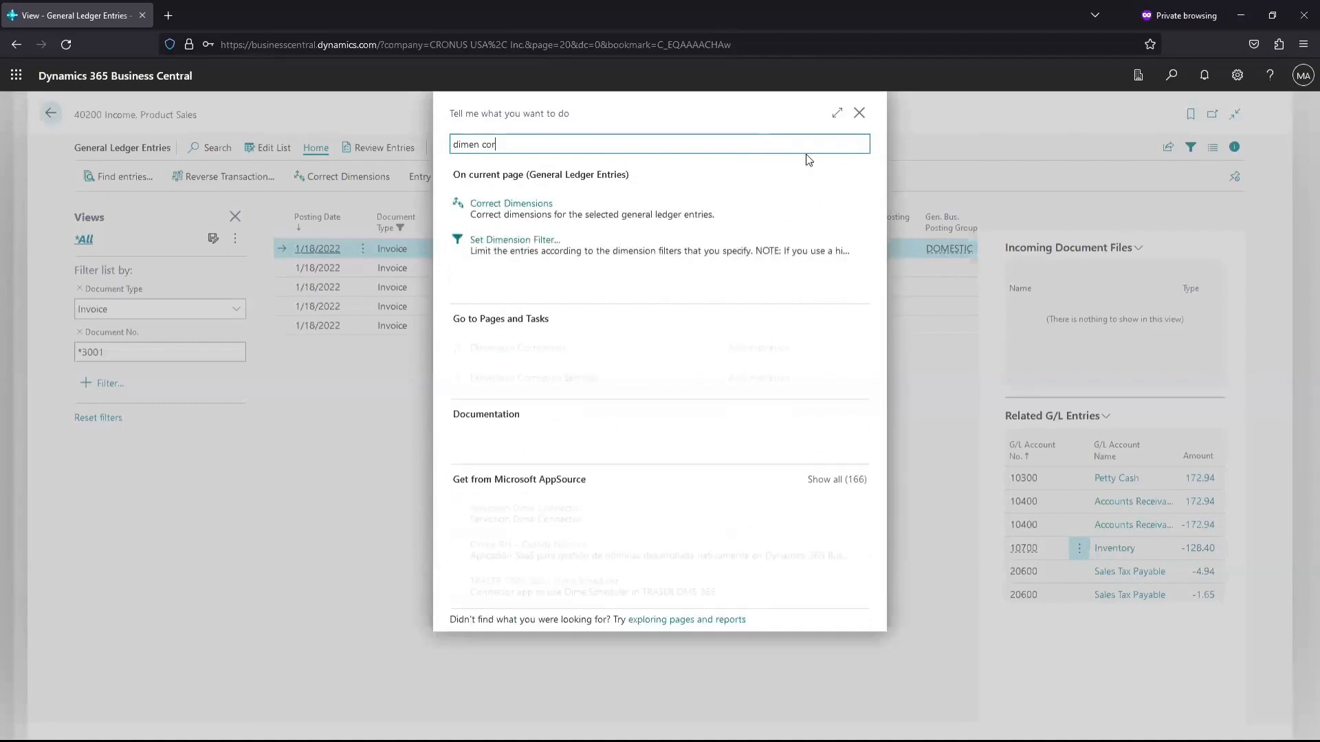
{"action": "type", "text": "r"}
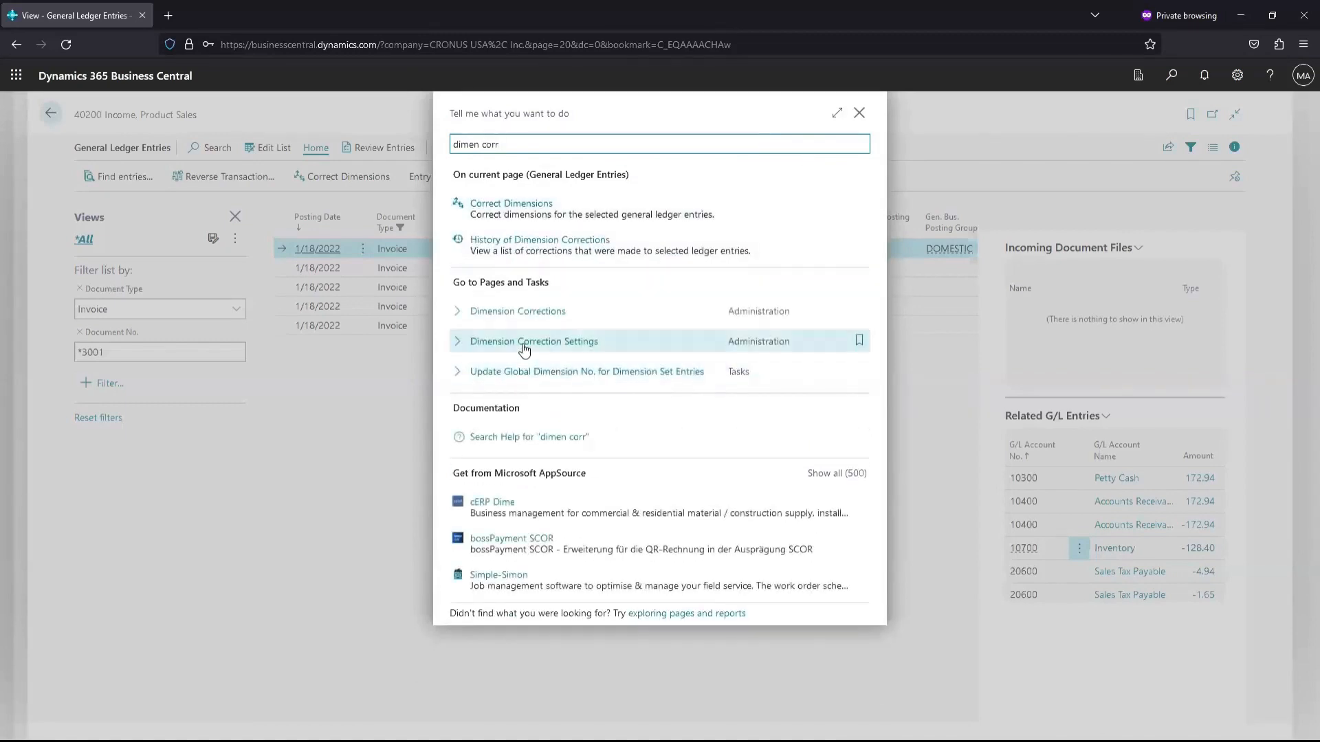
{"action": "left_click", "coordinate": [525, 342]}
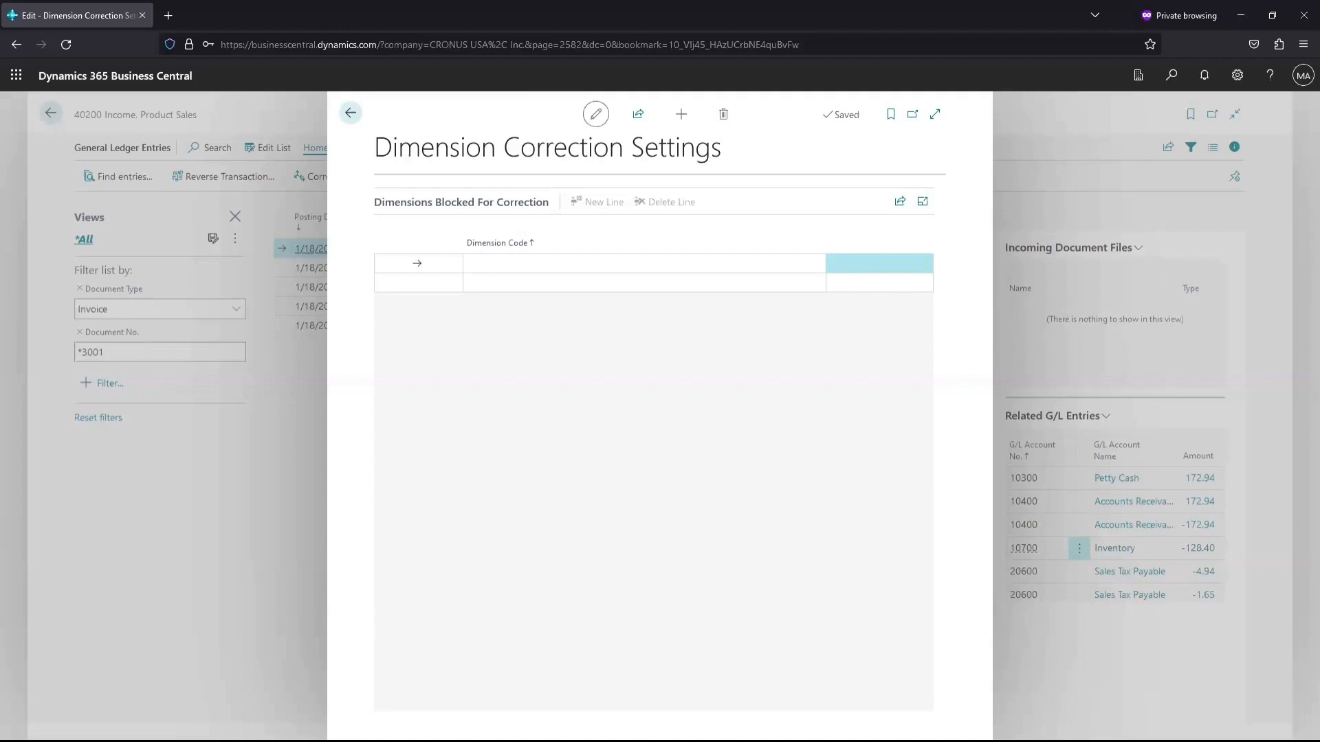
{"action": "left_click", "coordinate": [507, 262]}
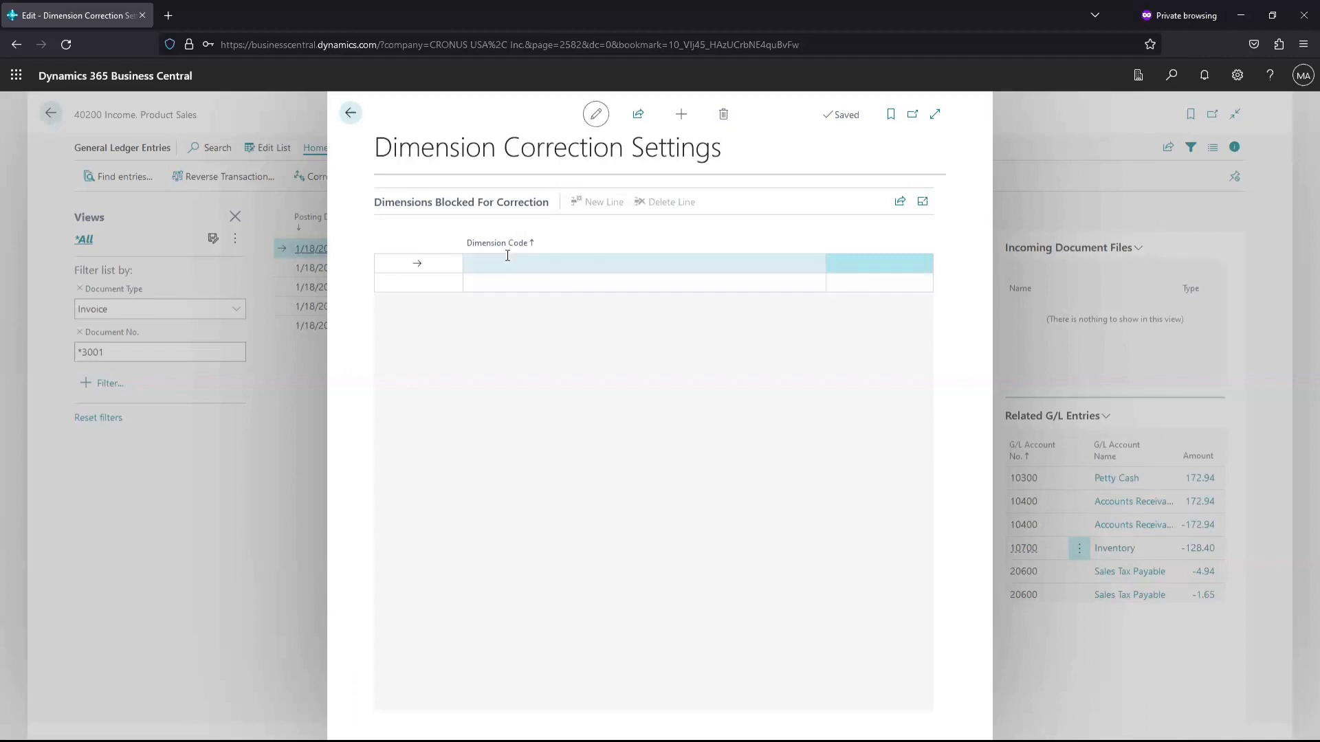
{"action": "left_click", "coordinate": [508, 459]}
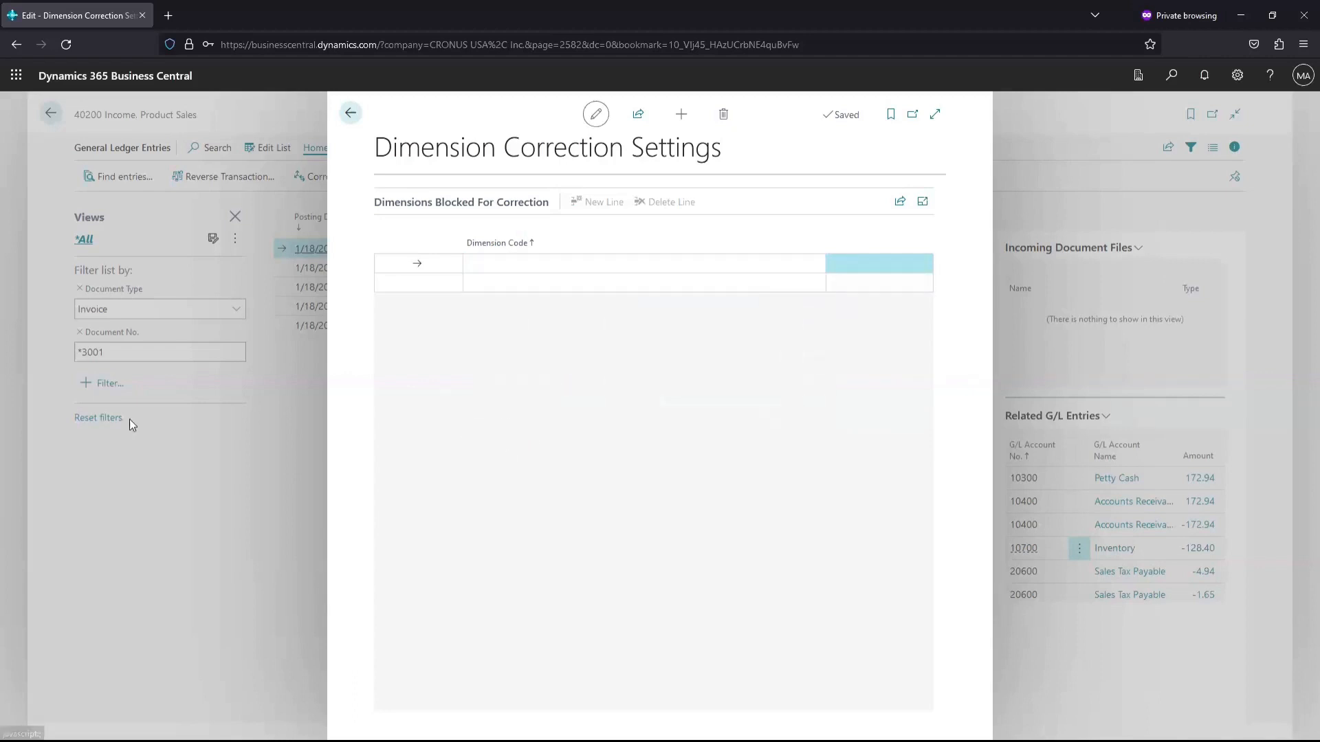